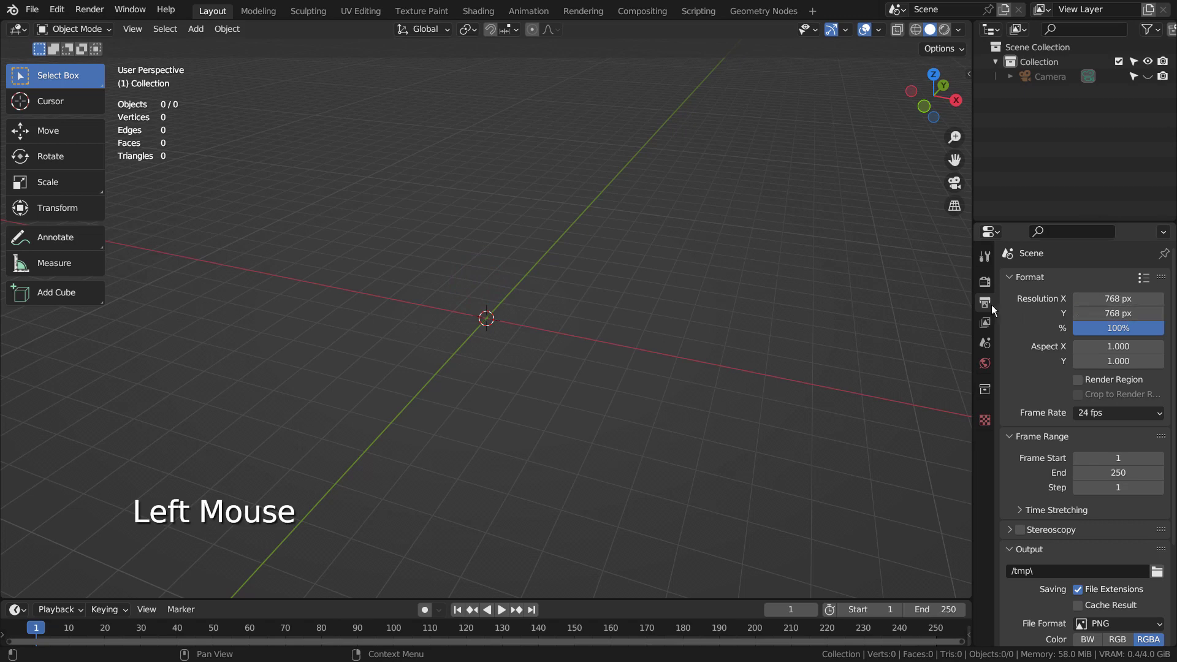
Review the scene's render engine and output settings and the compositing node setup, and return to the layout workspace
{"action": "left_click", "coordinate": [985, 281]}
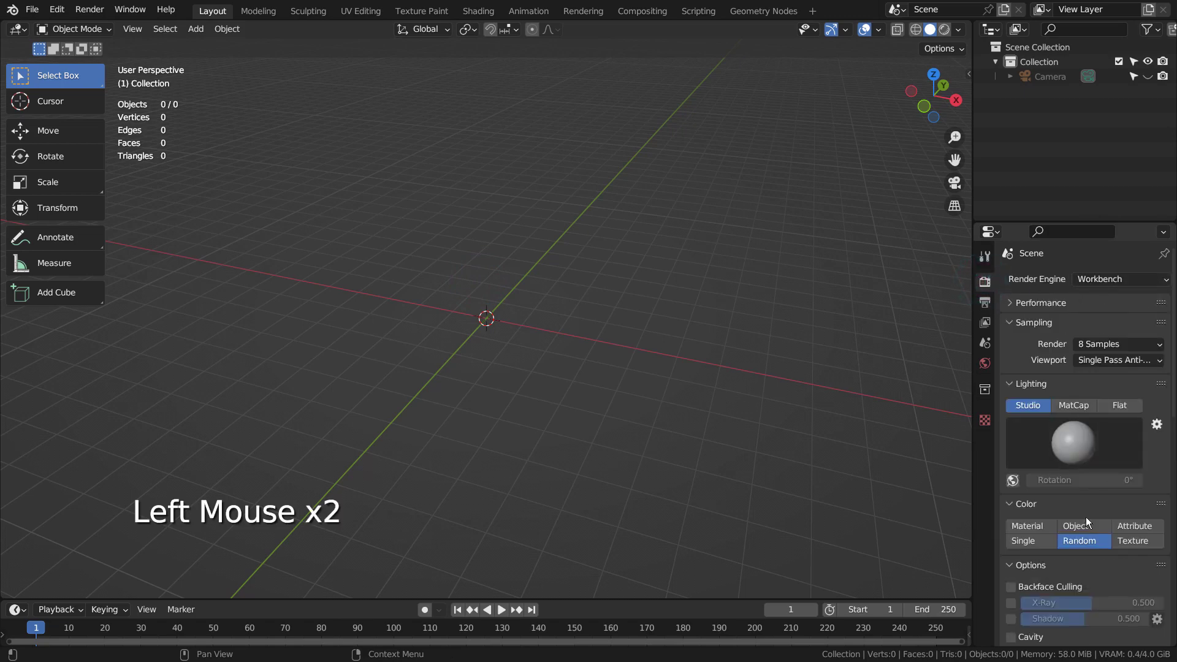
{"action": "left_click", "coordinate": [984, 302]}
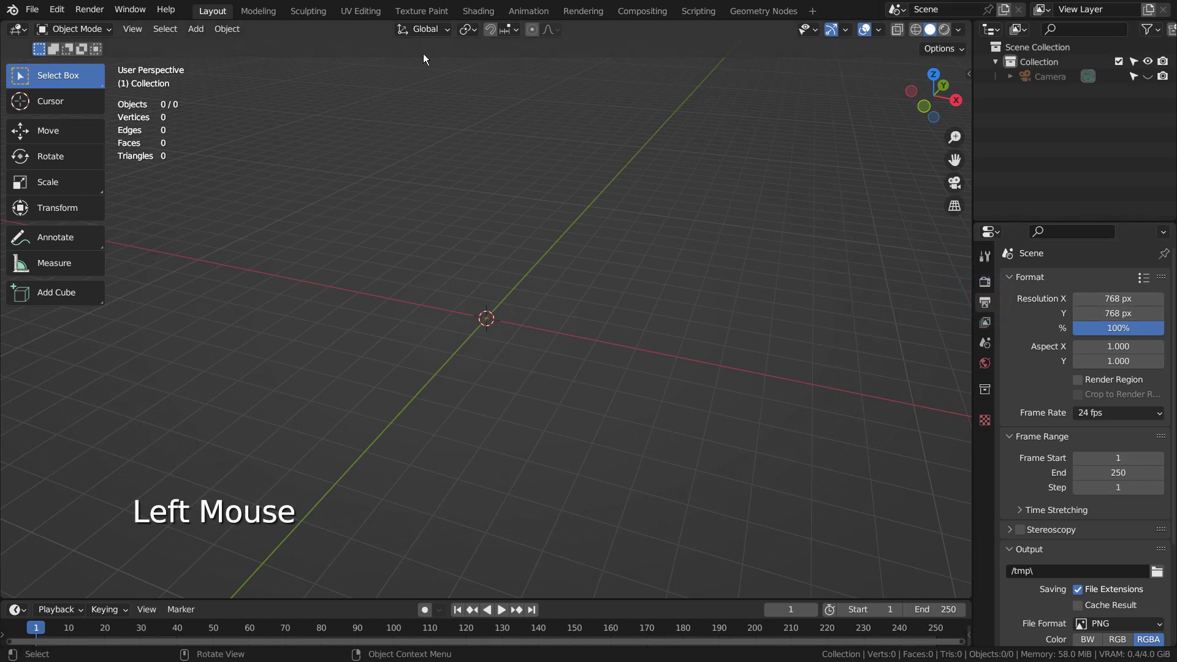
{"action": "left_click", "coordinate": [632, 13]}
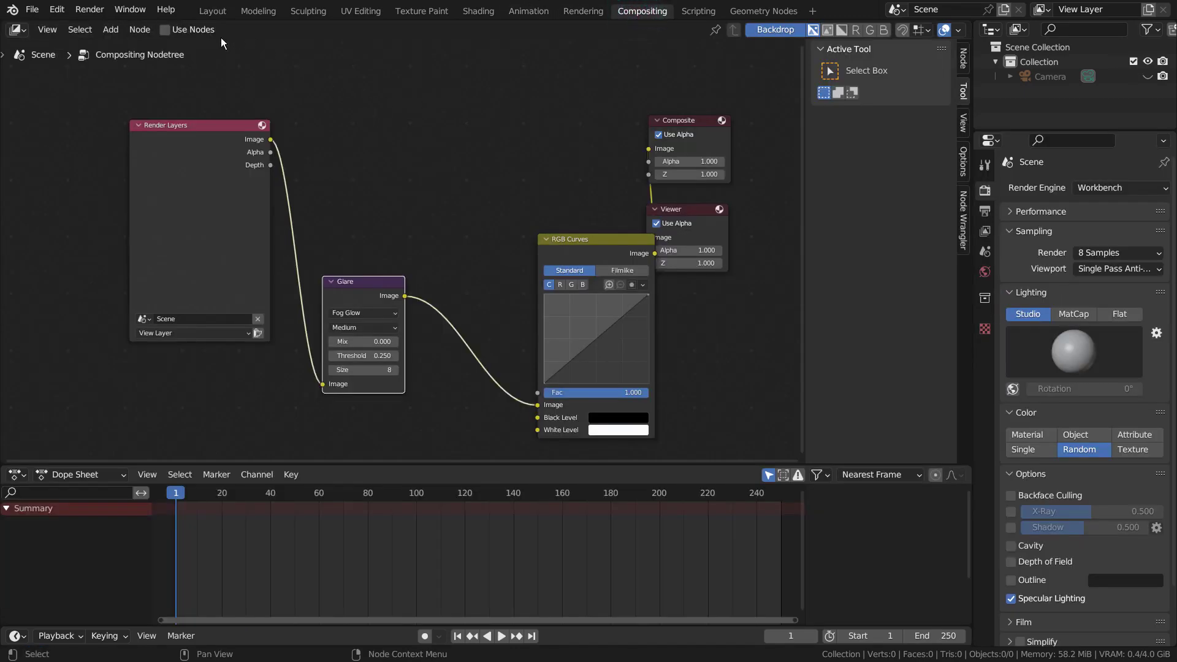
{"action": "left_click", "coordinate": [213, 11]}
{"action": "left_click", "coordinate": [639, 317]}
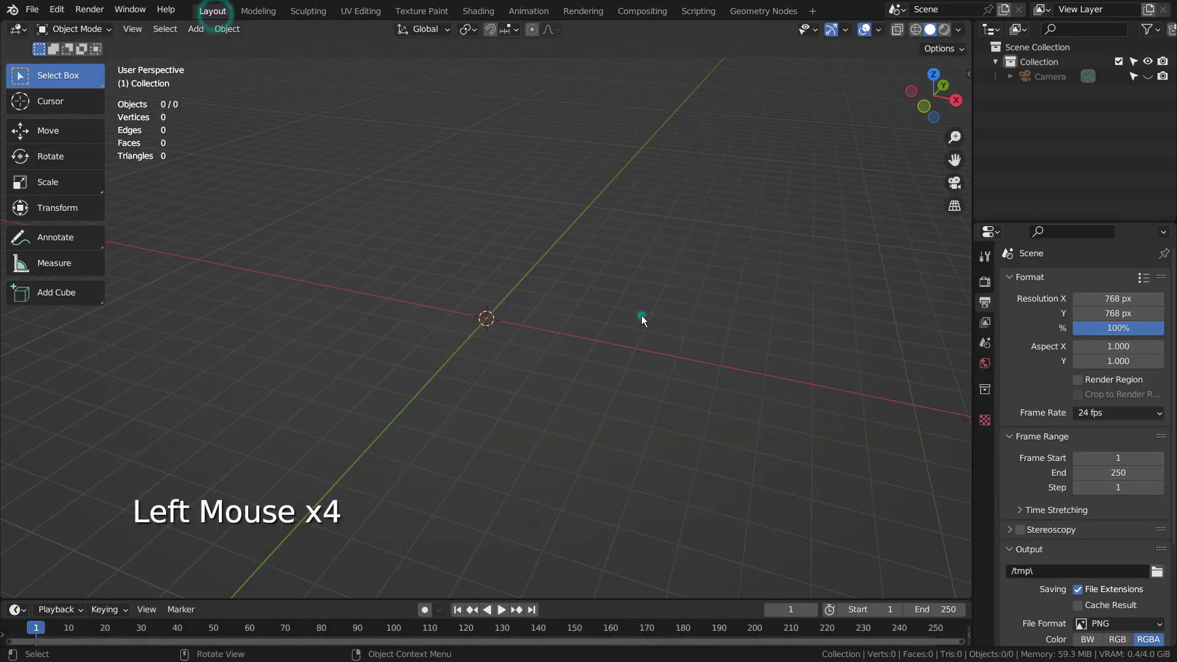
Add a mesh plane and tilt it by about -9.57° in the right orthographic view
{"action": "key", "text": "shift+a"}
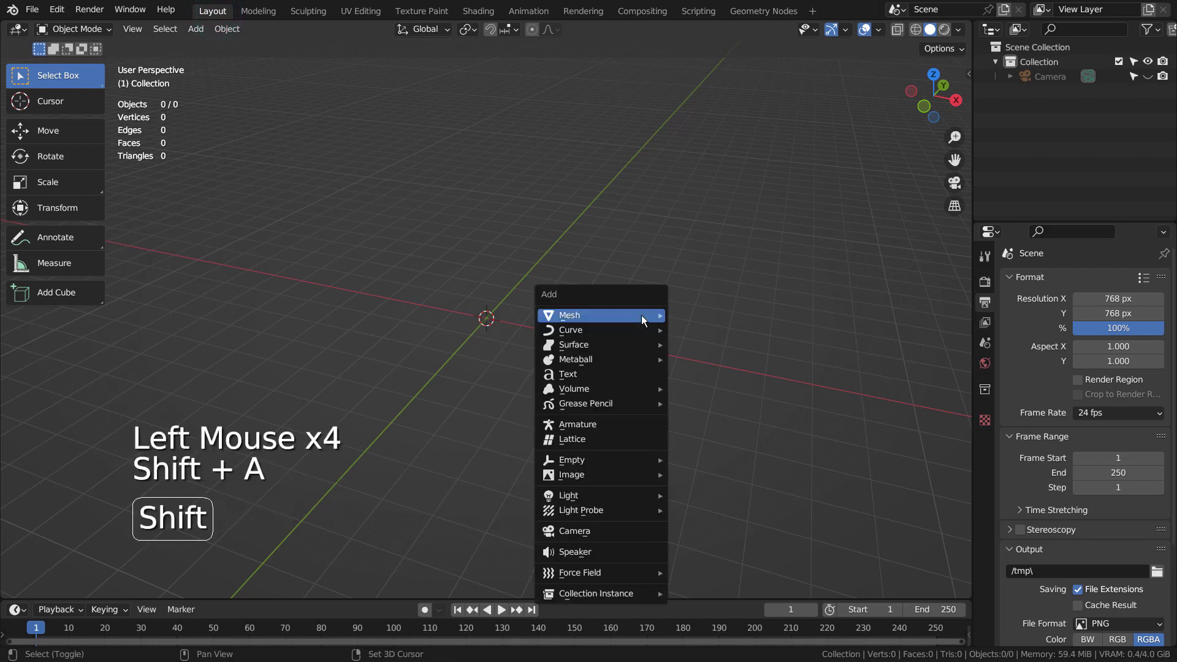
{"action": "mouse_move", "coordinate": [641, 315]}
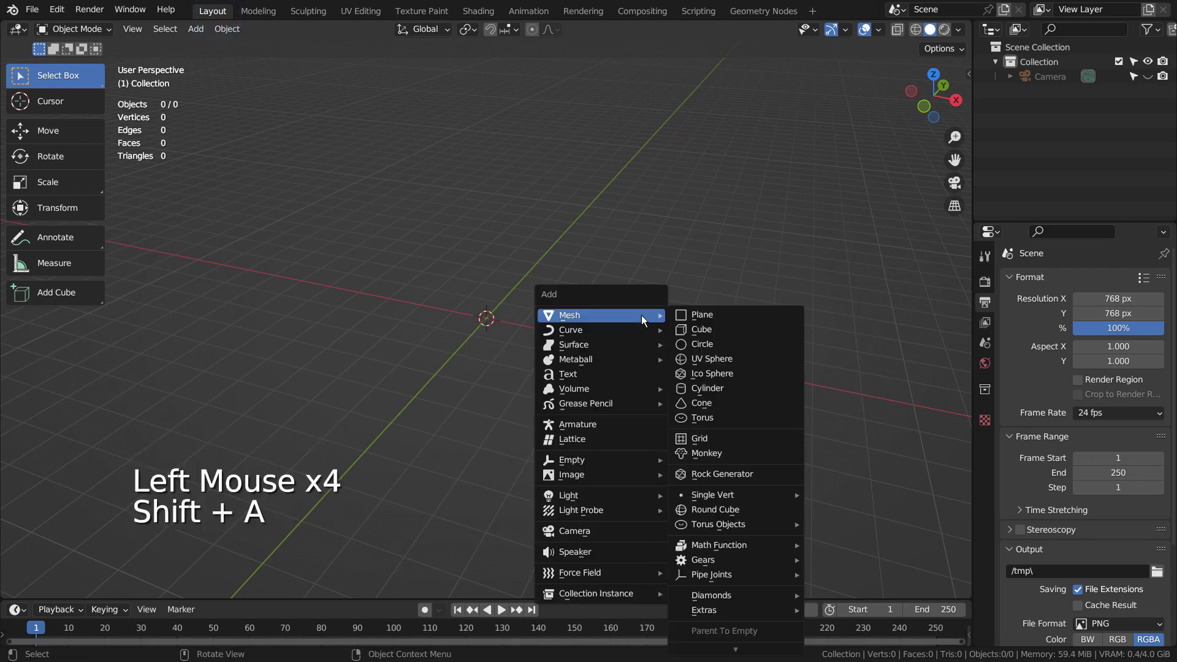
{"action": "left_click", "coordinate": [694, 318]}
{"action": "key", "text": "KP_3"}
{"action": "key", "text": "r"}
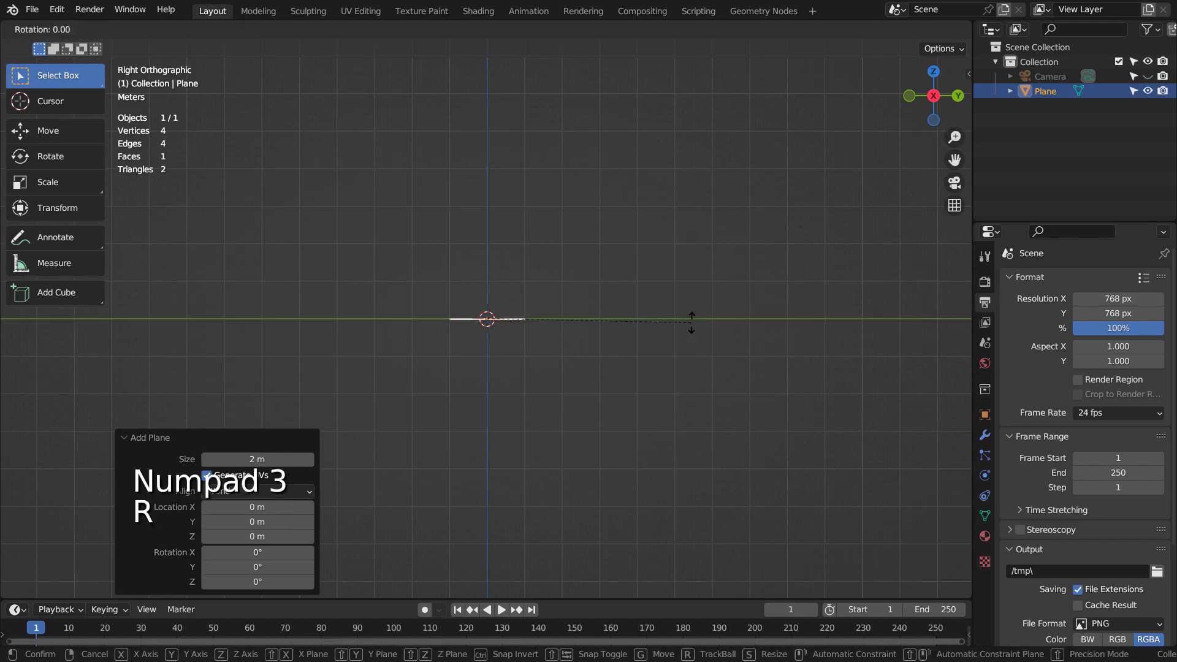
{"action": "left_click", "coordinate": [691, 292]}
Enlarge the plane in camera view and lower it about 5.96 m so it forms a floor in the lower frame
{"action": "key", "text": "KP_0"}
{"action": "key", "text": "s"}
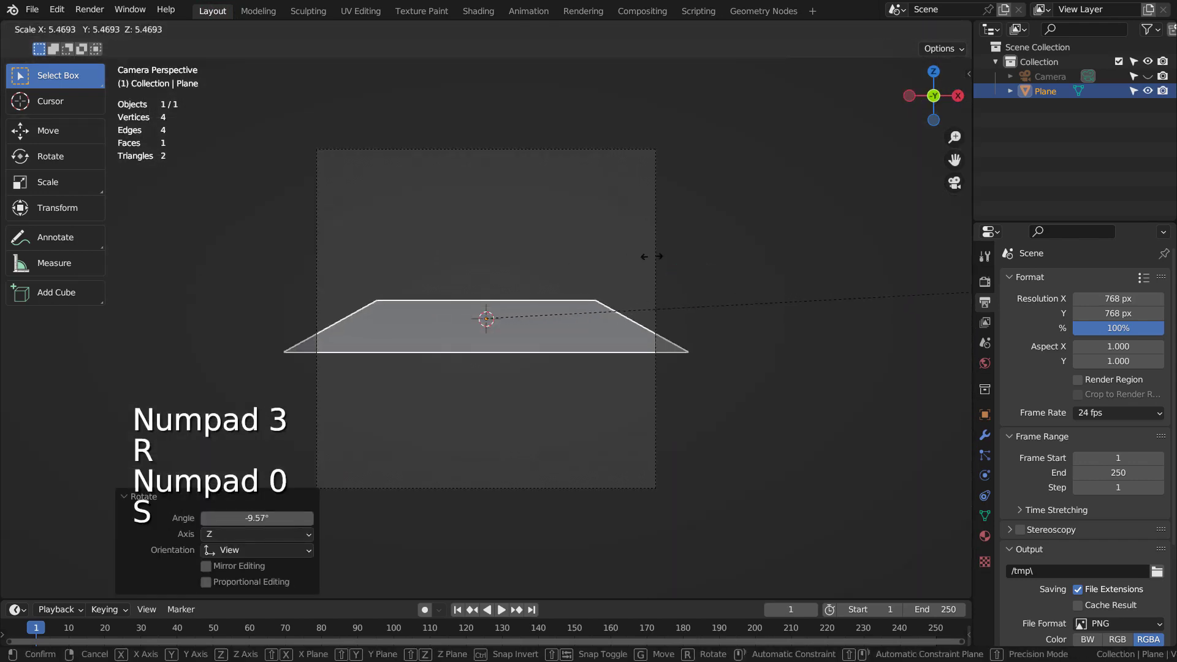
{"action": "left_click", "coordinate": [674, 254]}
{"action": "key", "text": "g"}
{"action": "left_click", "coordinate": [670, 406]}
{"action": "key", "text": "s"}
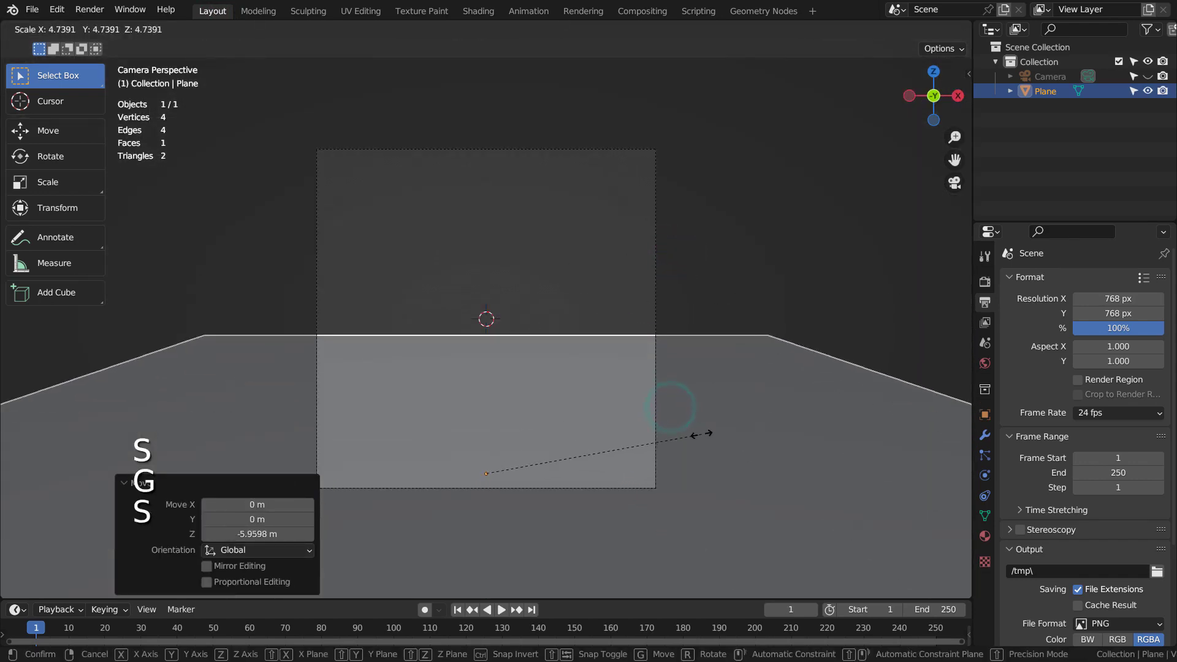
{"action": "left_click", "coordinate": [624, 426]}
{"action": "left_click", "coordinate": [715, 280]}
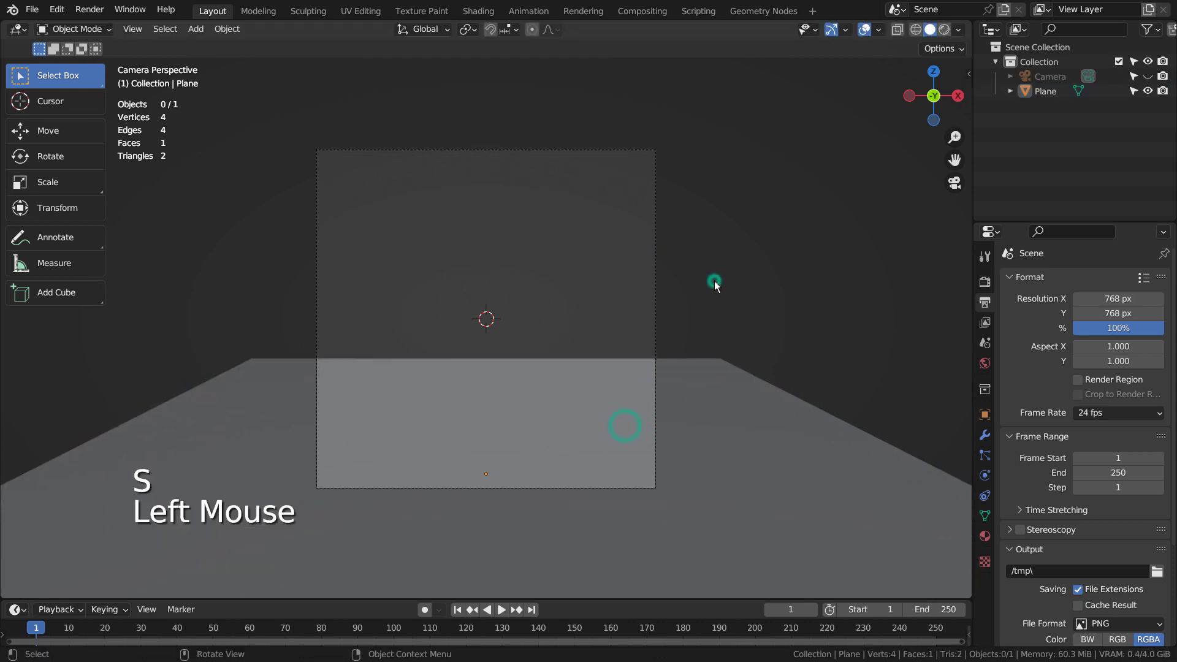
Add a mesh cube at the origin and duplicate it in place
{"action": "key", "text": "shift+a"}
{"action": "mouse_move", "coordinate": [580, 242]}
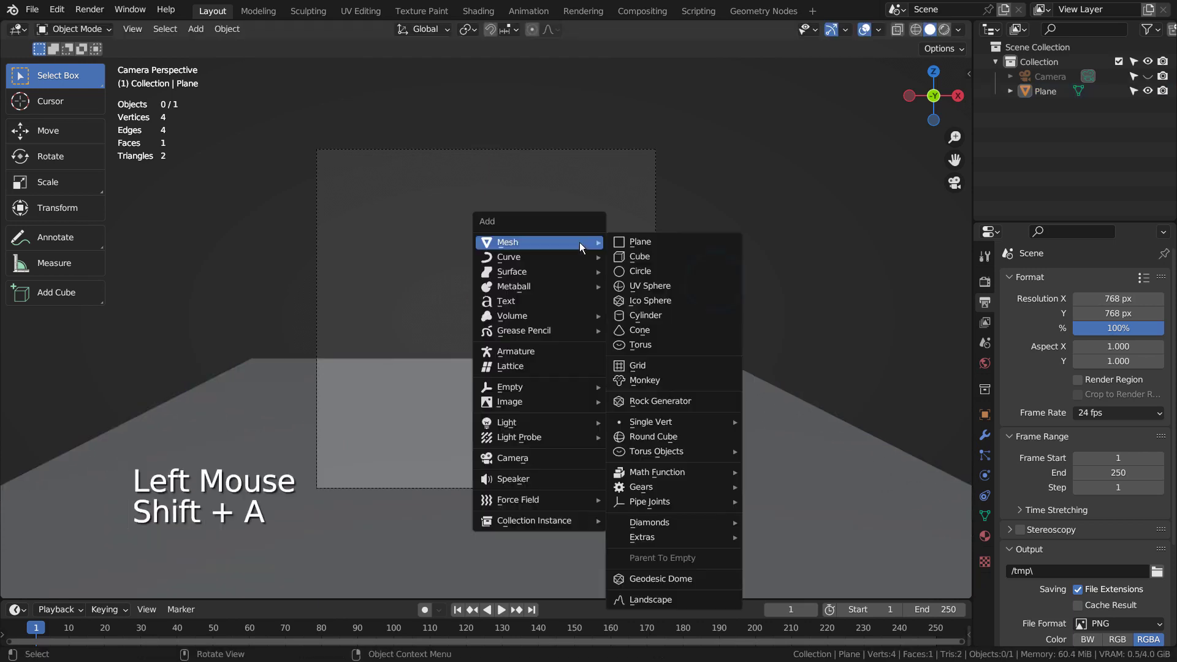
{"action": "left_click", "coordinate": [638, 256]}
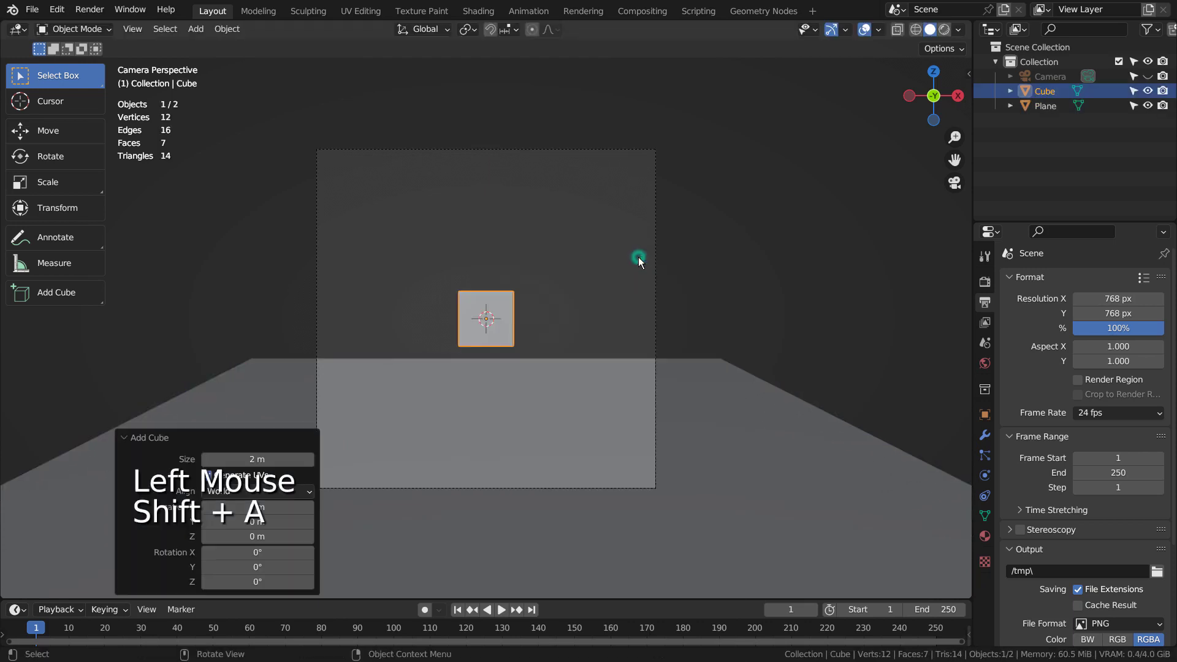
{"action": "key", "text": "shift+d"}
{"action": "right_click", "coordinate": [633, 331]}
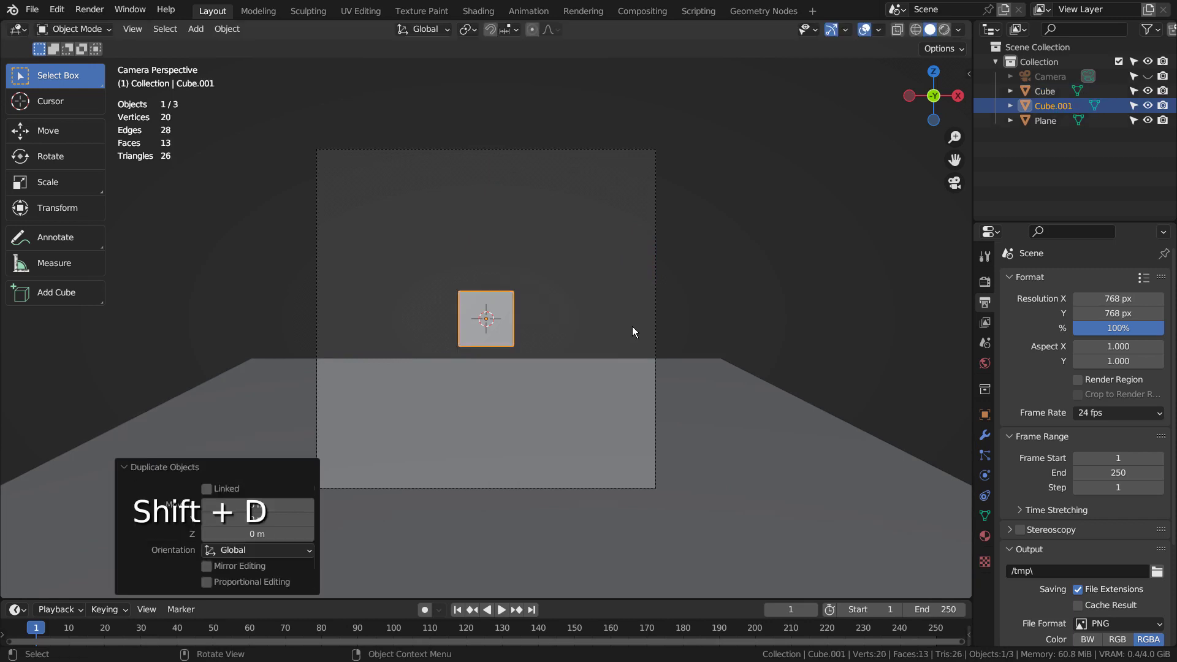
Extrude the duplicate cube's +X face in place, scale it to about 0.472, and extrude it outward into a long arm
{"action": "middle_click", "coordinate": [657, 359]}
{"action": "key", "text": "Tab"}
{"action": "key", "text": "3"}
{"action": "left_click", "coordinate": [524, 319]}
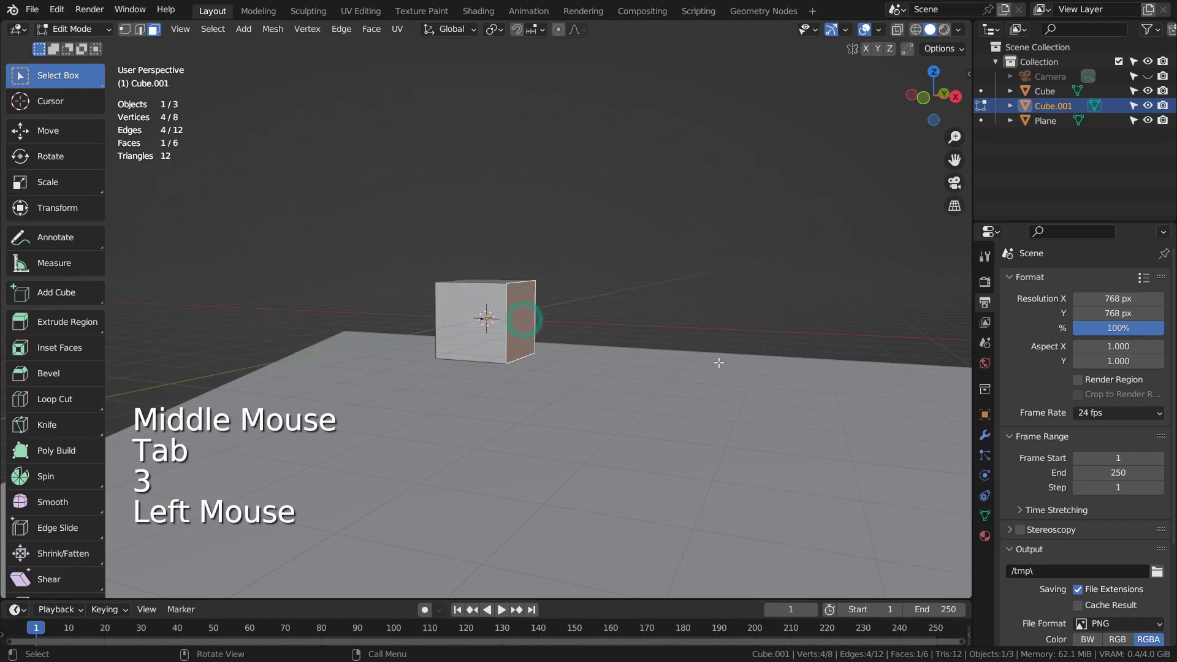
{"action": "key", "text": "e"}
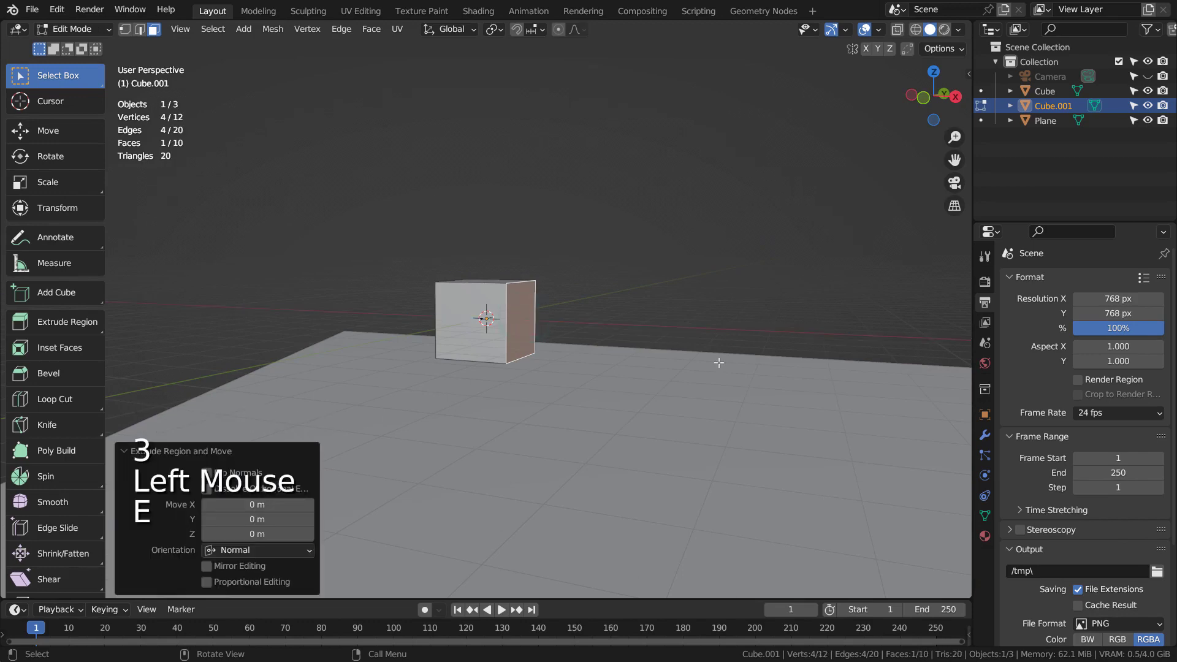
{"action": "key", "text": "s"}
{"action": "left_click", "coordinate": [615, 329]}
{"action": "key", "text": "e"}
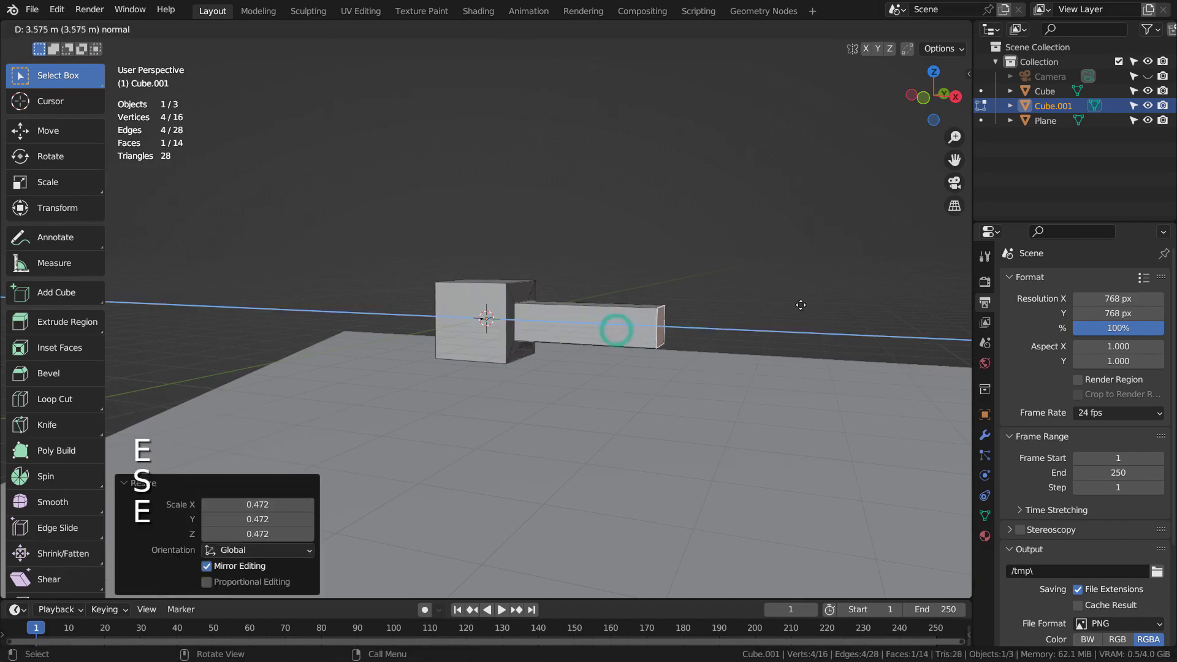
{"action": "left_click", "coordinate": [858, 302]}
{"action": "key", "text": "KP_0"}
{"action": "key", "text": "Tab"}
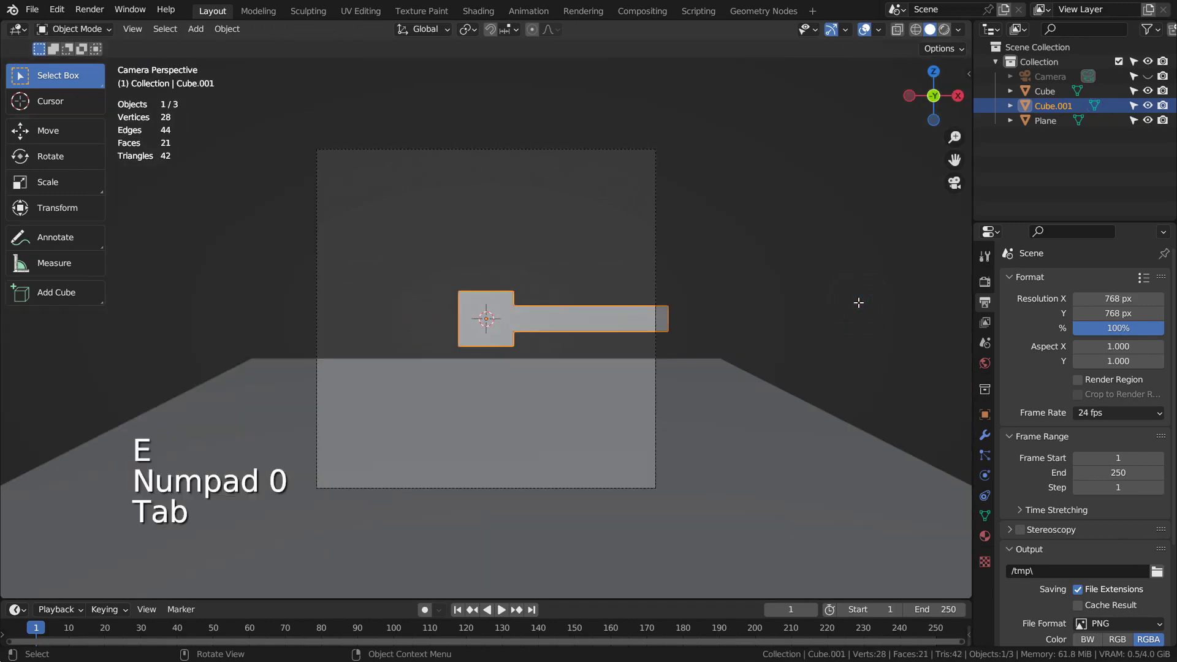
Rotate the cube with the arm by about -31.7° in camera view and move it about -1.84 m in X and -0.75 m in Z
{"action": "key", "text": "r"}
{"action": "left_click", "coordinate": [752, 138]}
{"action": "key", "text": "g"}
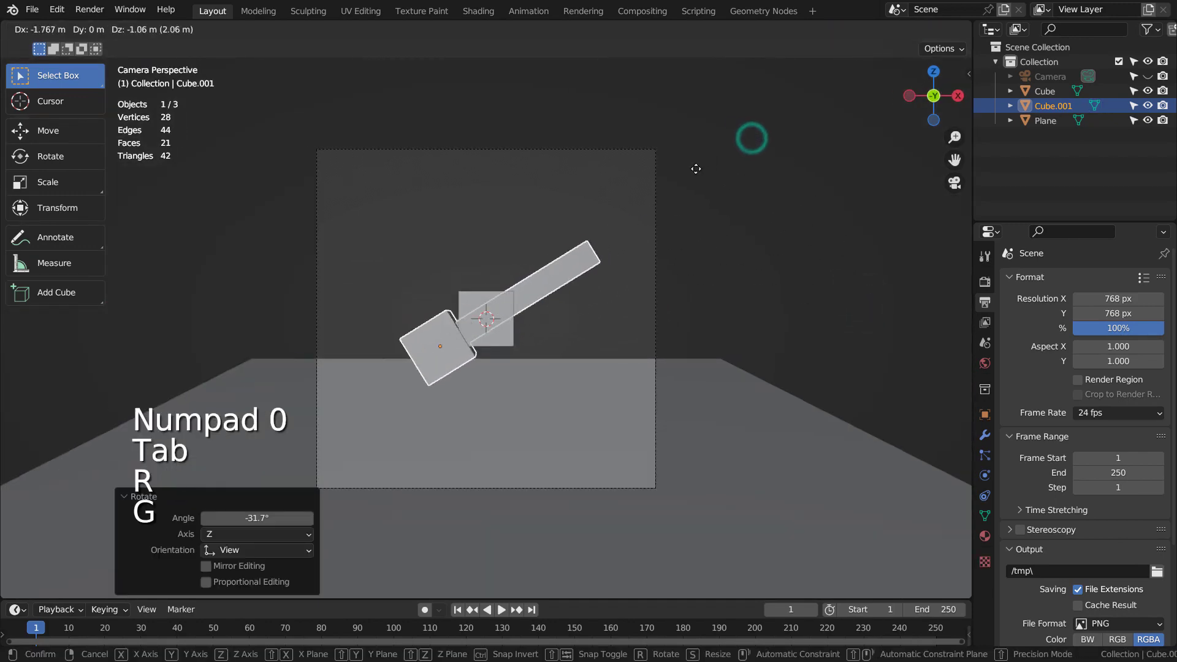
{"action": "left_click", "coordinate": [704, 158]}
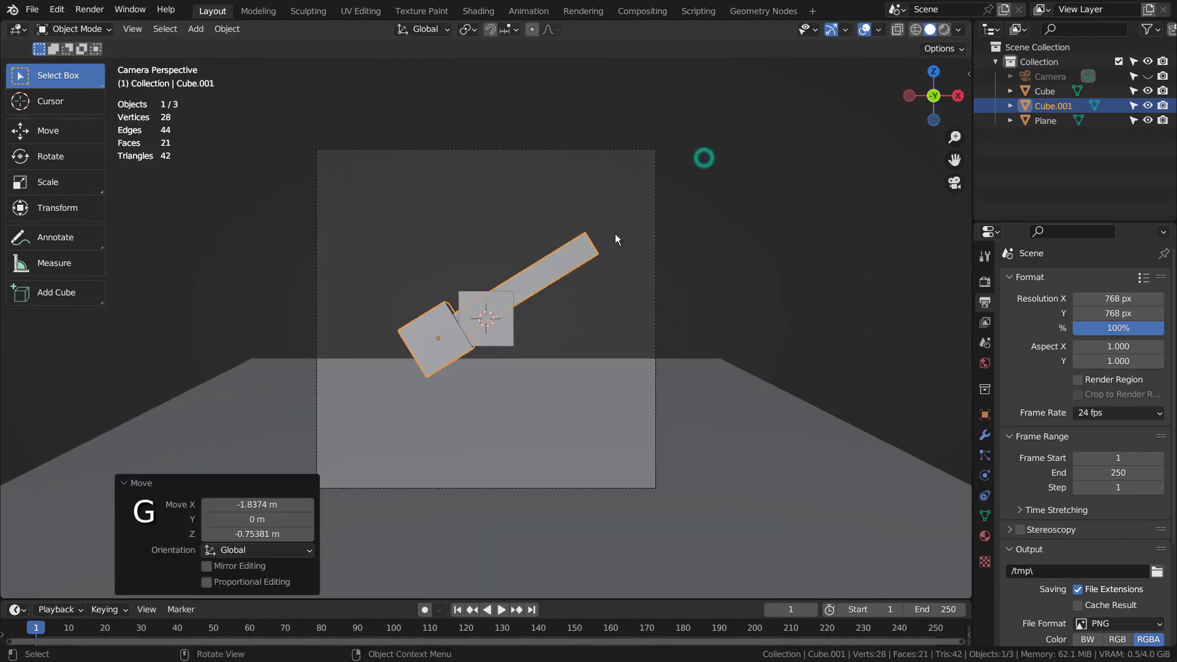
Enlarge the plain cube uniformly and stretch it along Z by a factor of about 1.49 into a tall block
{"action": "left_click", "coordinate": [505, 335]}
{"action": "key", "text": "s"}
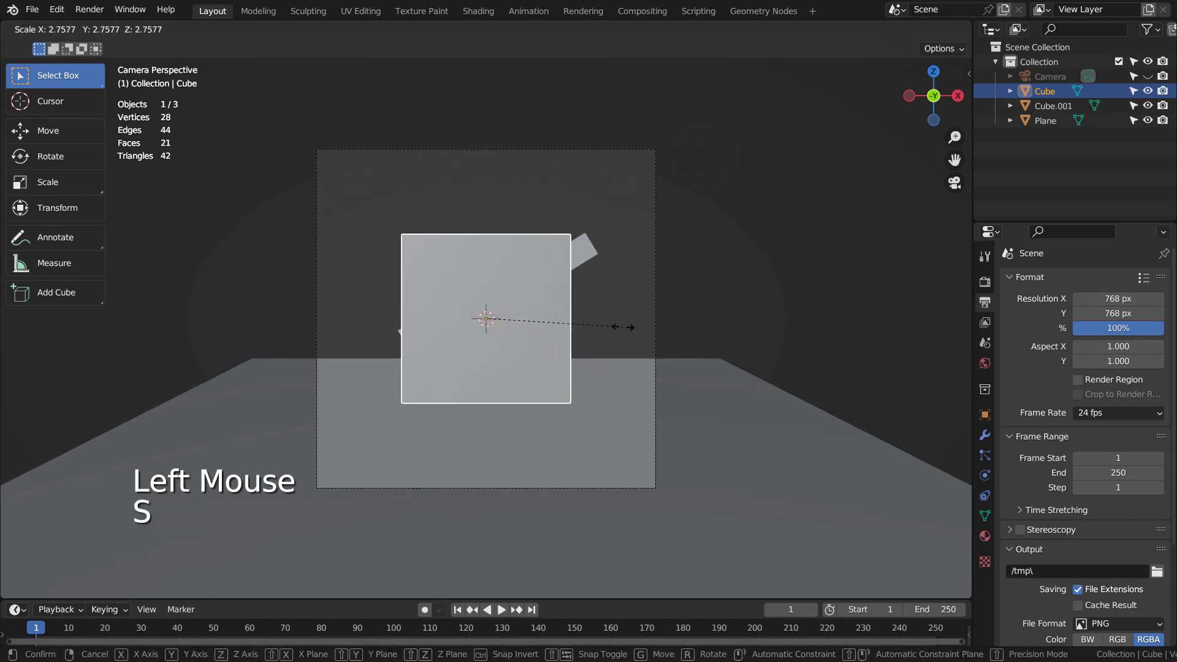
{"action": "left_click", "coordinate": [613, 326]}
{"action": "key", "text": "s"}
{"action": "key", "text": "z"}
{"action": "key", "text": "Return"}
Push the tall block back about 4.65 m along Y and narrow it along X to a factor of about 0.586
{"action": "middle_click", "coordinate": [861, 370]}
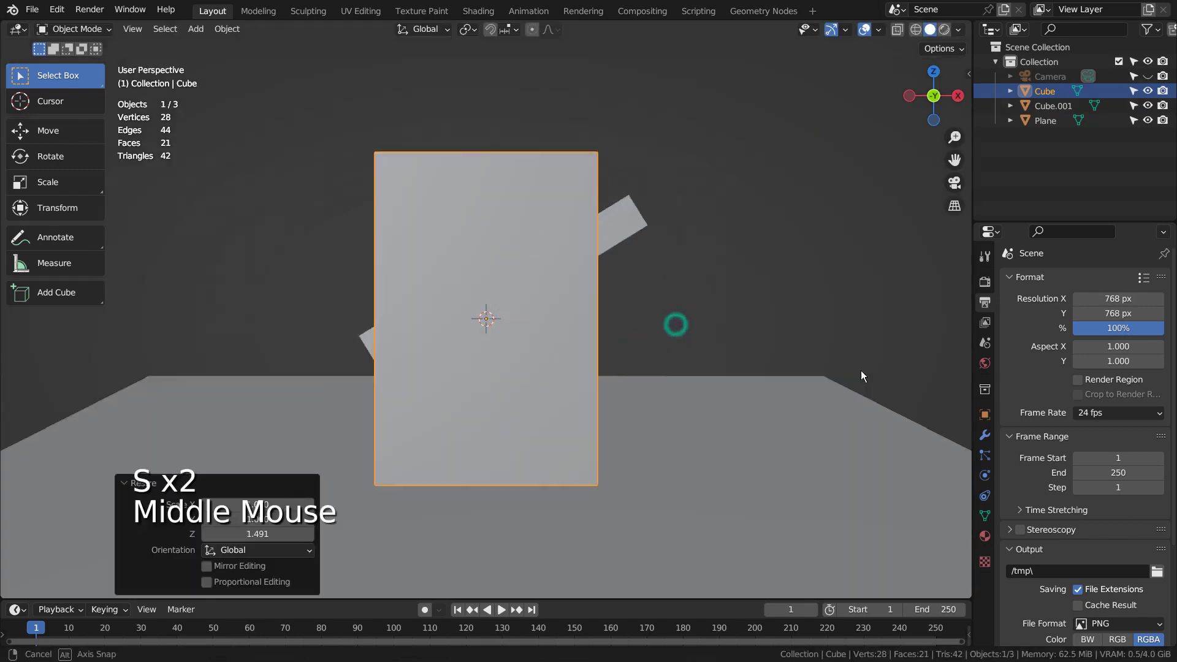
{"action": "key", "text": "g"}
{"action": "key", "text": "y"}
{"action": "left_click", "coordinate": [874, 374]}
{"action": "key", "text": "KP_0"}
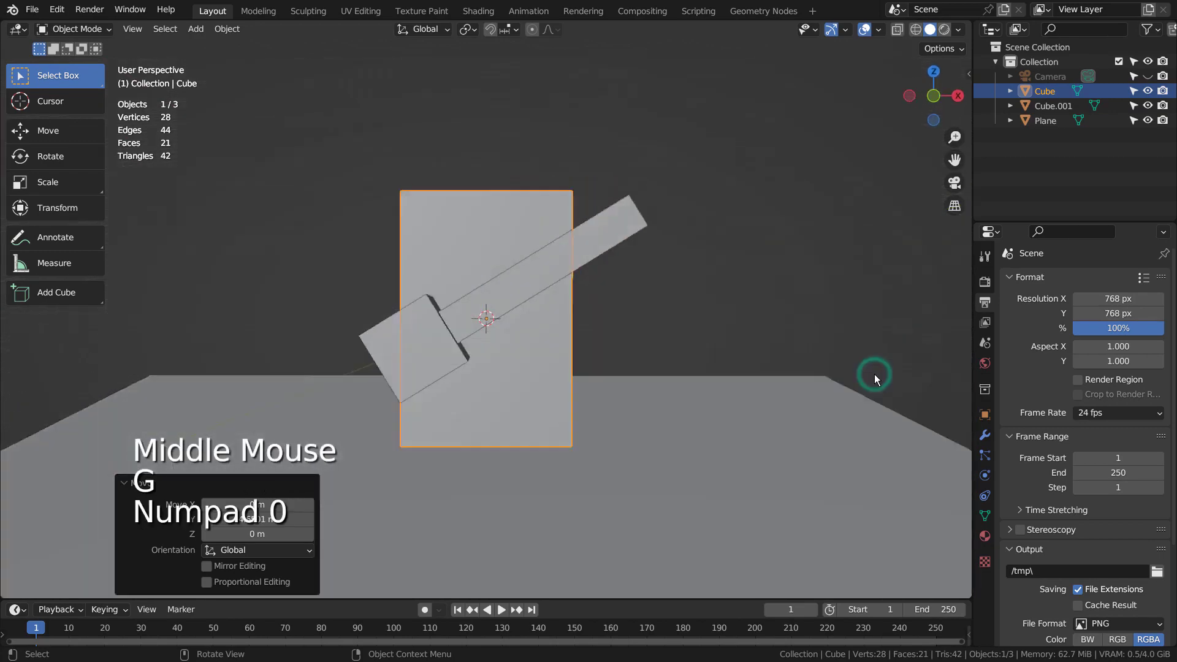
{"action": "key", "text": "s"}
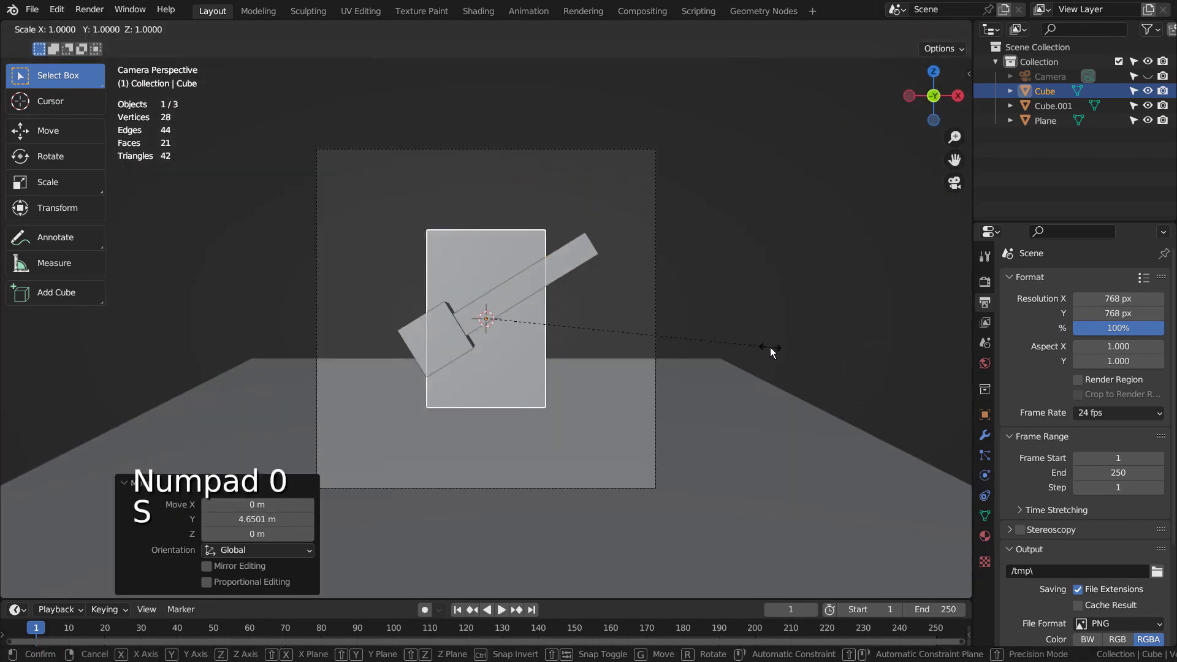
{"action": "key", "text": "x"}
{"action": "left_click", "coordinate": [651, 343]}
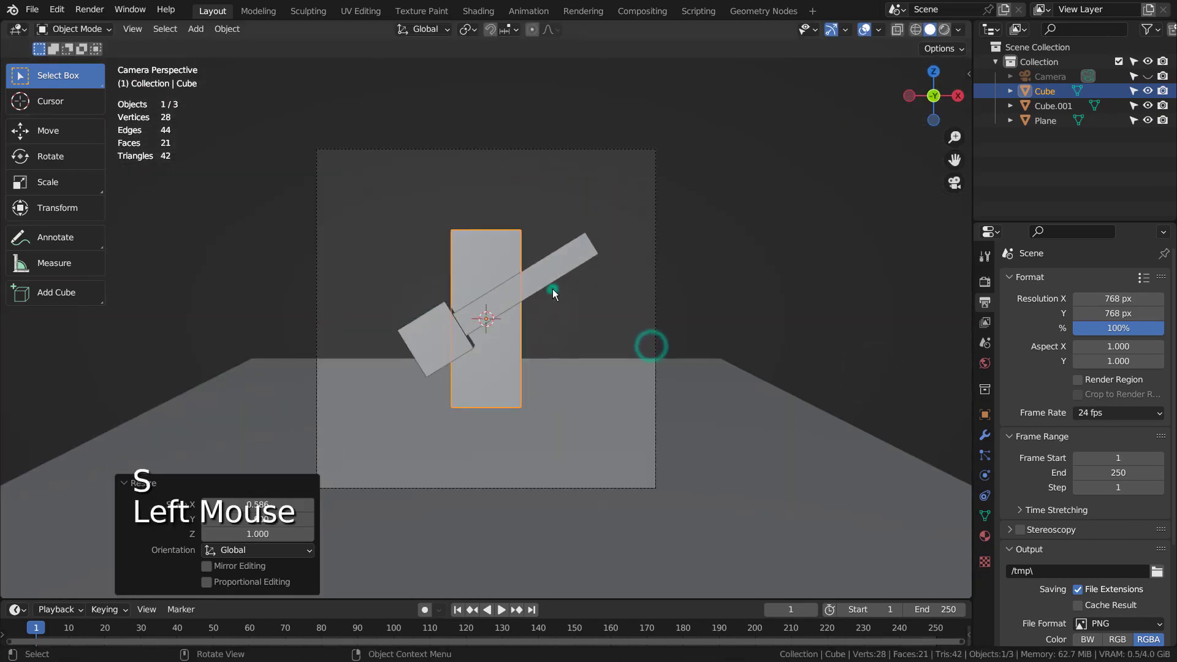
Shift the hammer-like shape by about -0.21 m in X and -0.38 m in Z
{"action": "left_click", "coordinate": [552, 289]}
{"action": "key", "text": "g"}
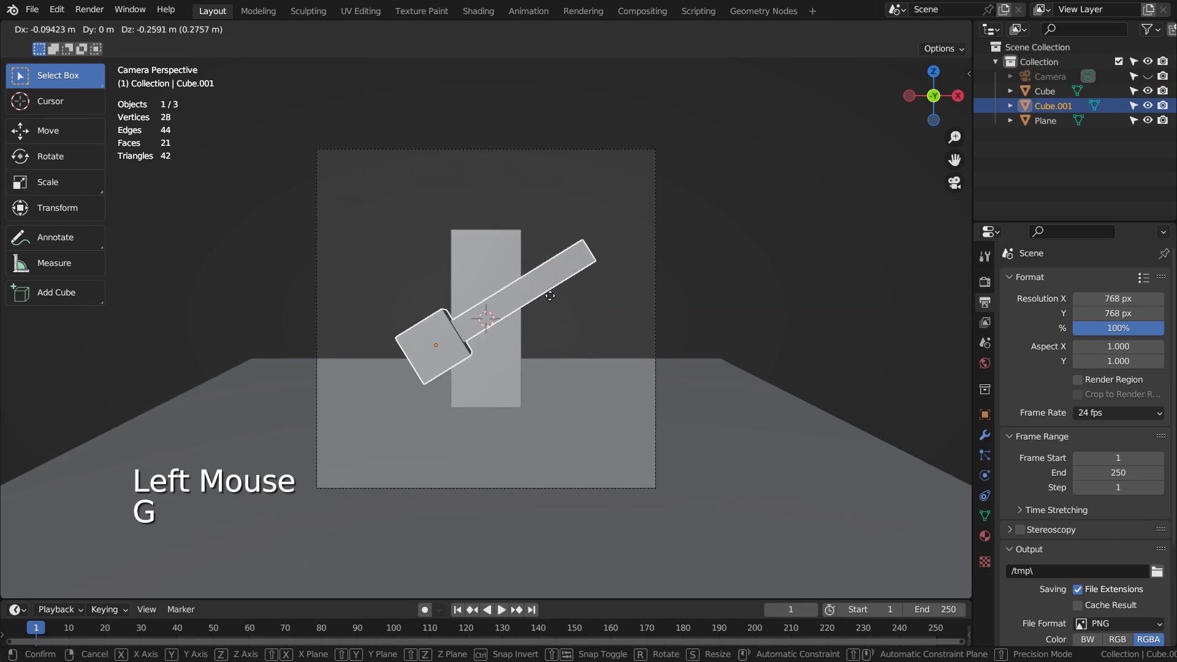
{"action": "left_click", "coordinate": [547, 299]}
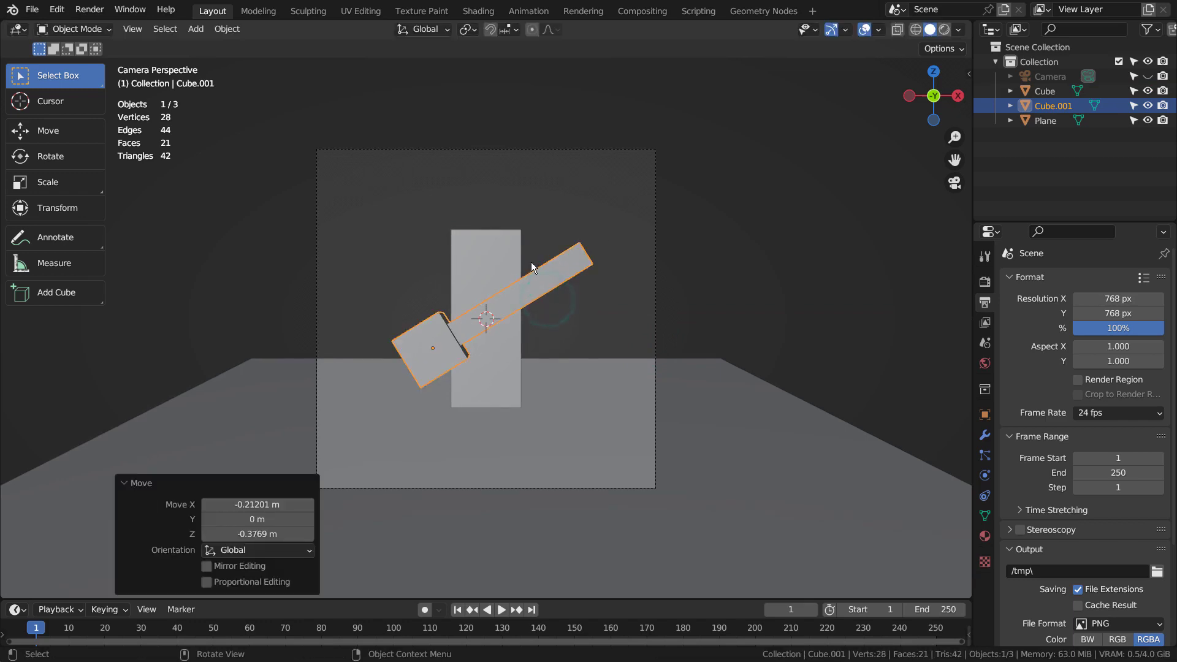
Rotate the hammer-like shape and the tall block together slightly about Z in the top view and return to the camera view
{"action": "left_click", "coordinate": [480, 264], "text": "shift"}
{"action": "key", "text": "KP_7"}
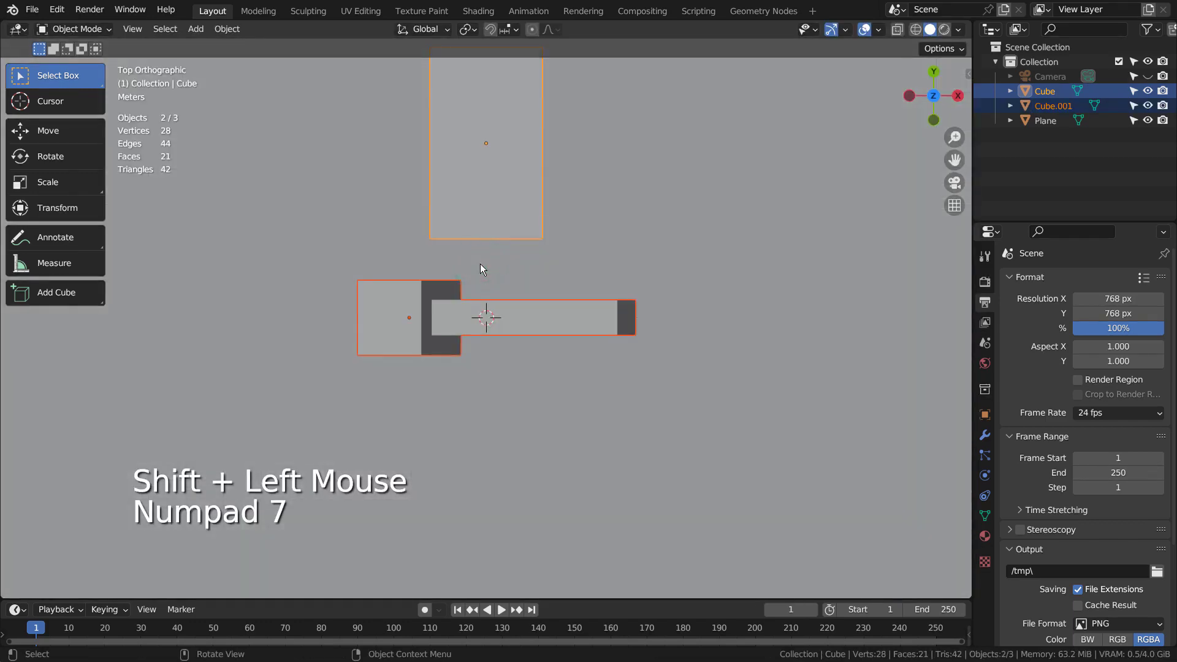
{"action": "key", "text": "r"}
{"action": "left_click", "coordinate": [532, 256]}
{"action": "key", "text": "KP_0"}
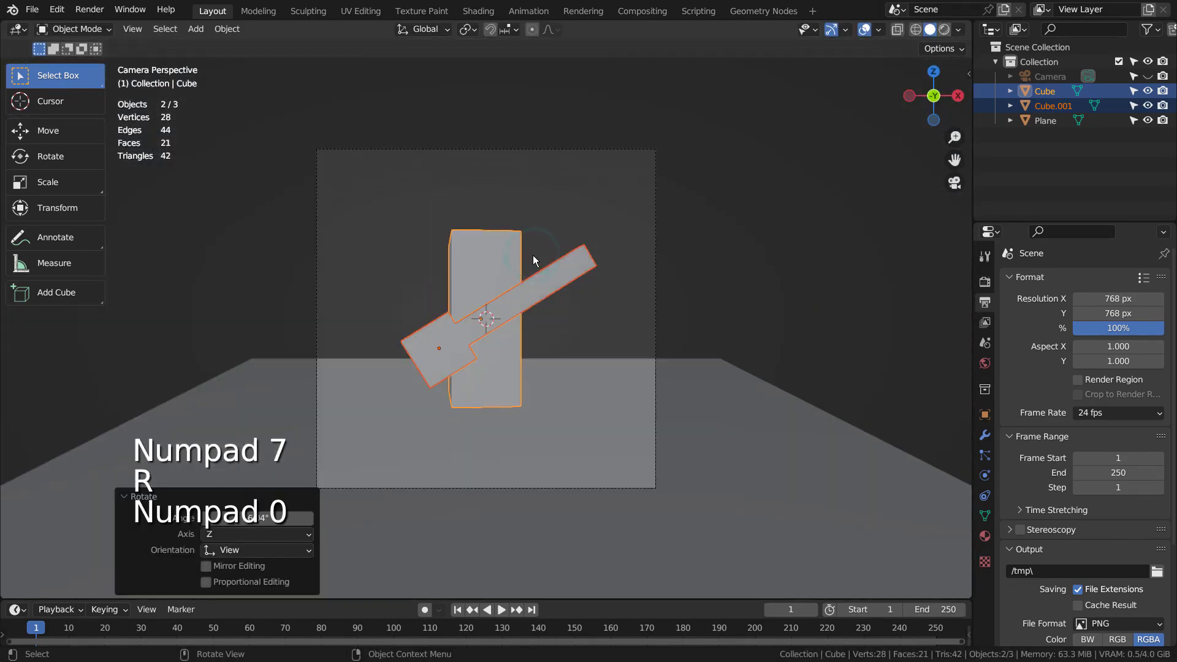
Fine-tune the hammer-like shape's position in front of the tall block in camera view and deselect it
{"action": "left_click", "coordinate": [545, 294]}
{"action": "key", "text": "g"}
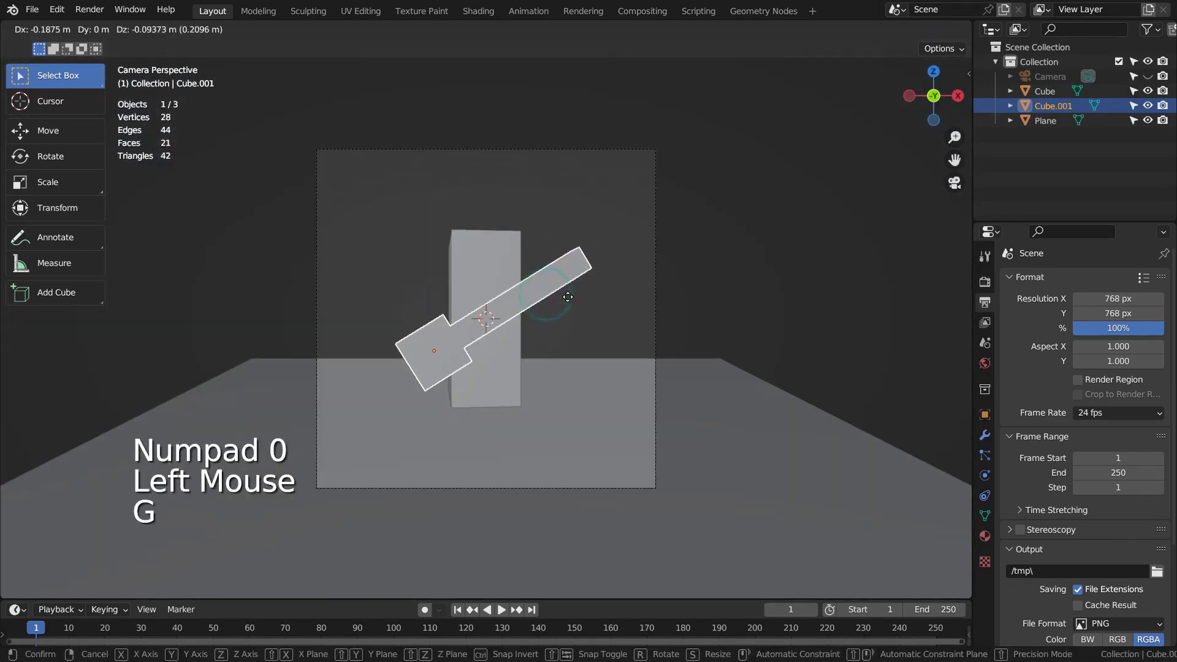
{"action": "left_click", "coordinate": [566, 297]}
{"action": "key", "text": "g"}
{"action": "left_click", "coordinate": [575, 289]}
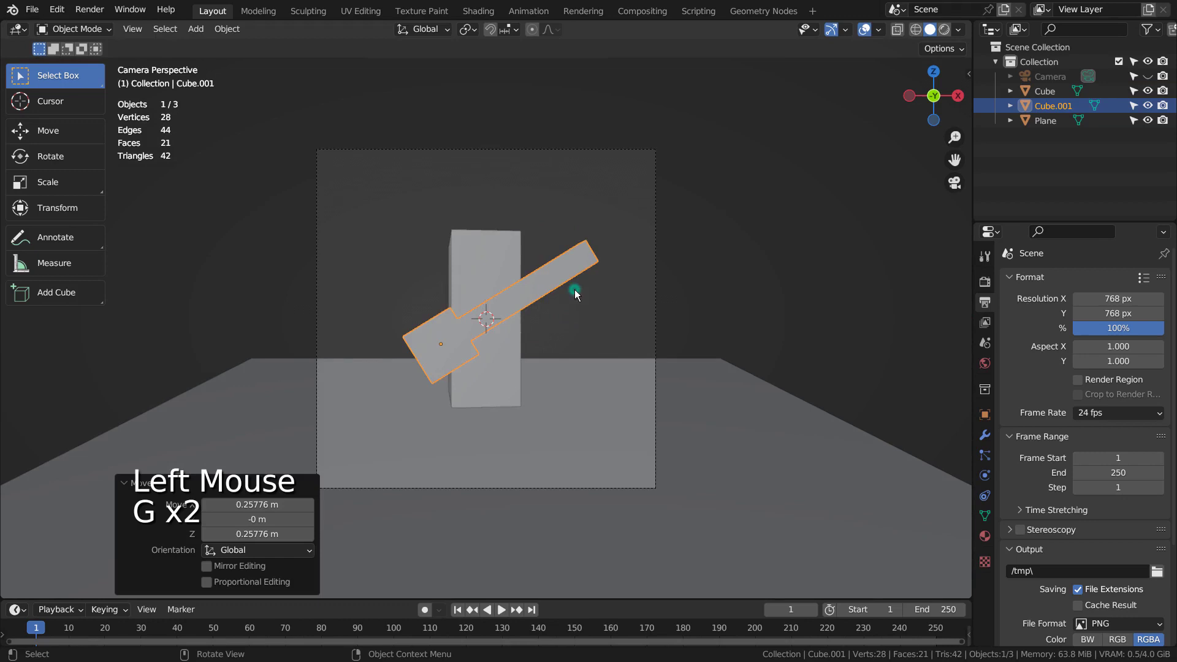
{"action": "left_click", "coordinate": [678, 265]}
Set the viewport to rendered shading, duplicate the hammer-like shape in place and delete the original Cube.001
{"action": "left_click", "coordinate": [944, 30]}
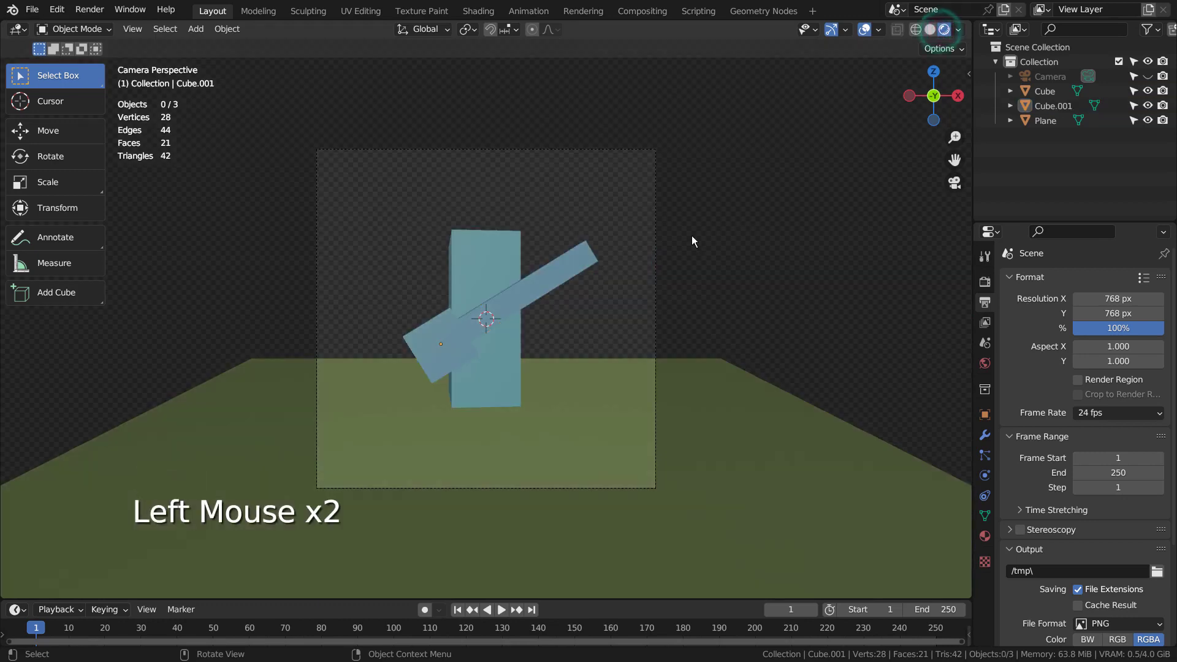
{"action": "left_click", "coordinate": [552, 284]}
{"action": "key", "text": "shift+d"}
{"action": "key", "text": "Escape"}
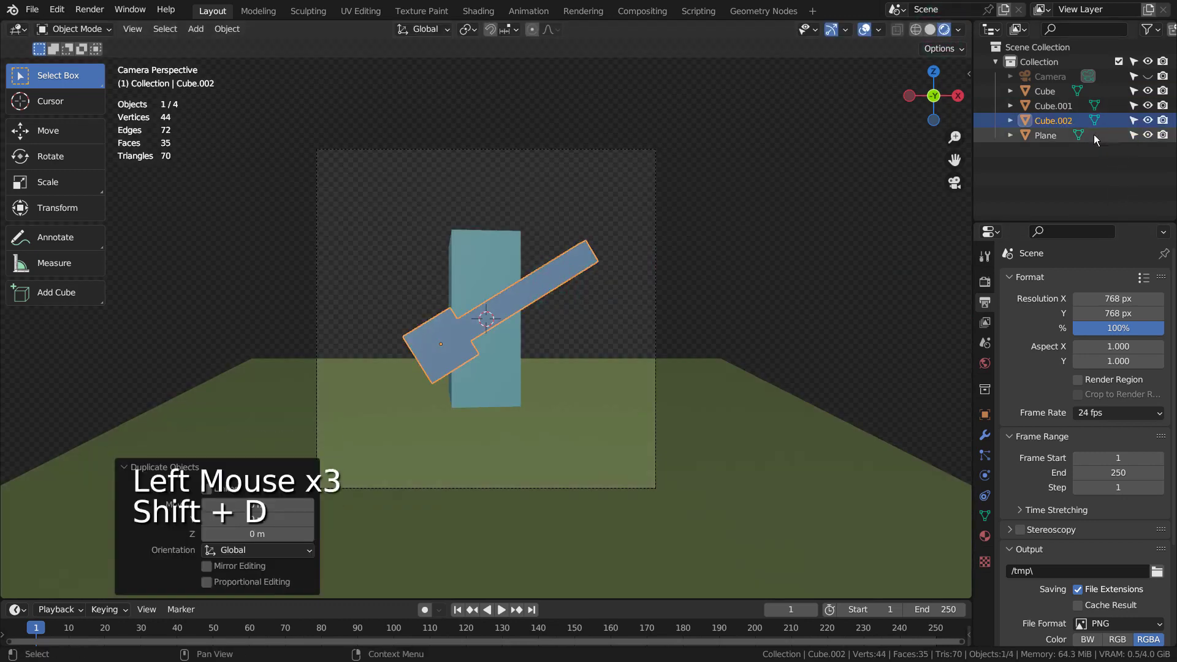
{"action": "left_click", "coordinate": [1054, 106]}
{"action": "key", "text": "x"}
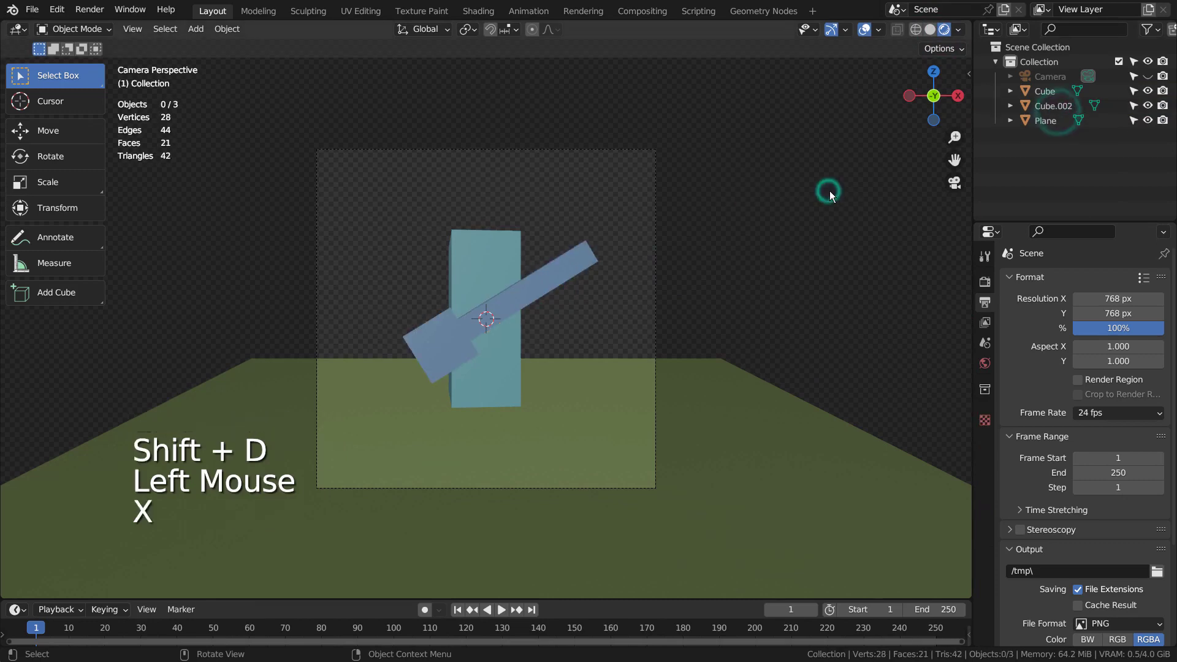
Duplicate the hammer-like shape twice in place
{"action": "left_click", "coordinate": [525, 273]}
{"action": "key", "text": "shift+d"}
{"action": "key", "text": "Escape"}
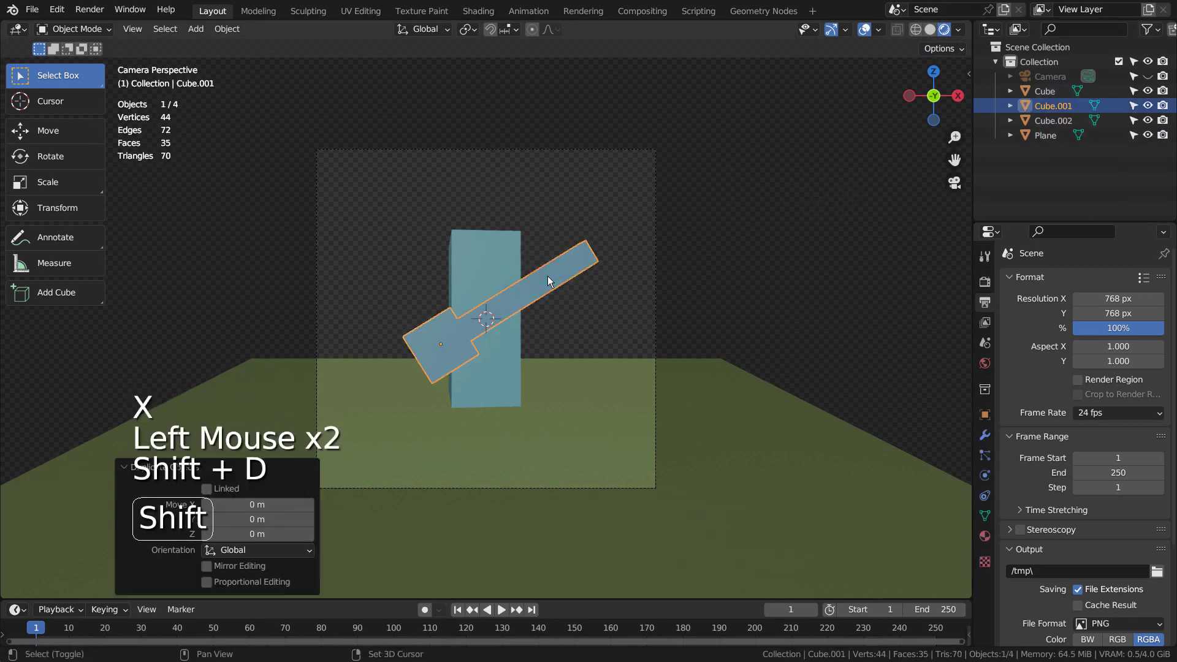
{"action": "key", "text": "shift+d"}
{"action": "key", "text": "Escape"}
Delete Cube.002 and Cube.001, keeping only the newest copy of the hammer-like shape
{"action": "left_click", "coordinate": [1056, 119]}
{"action": "key", "text": "x"}
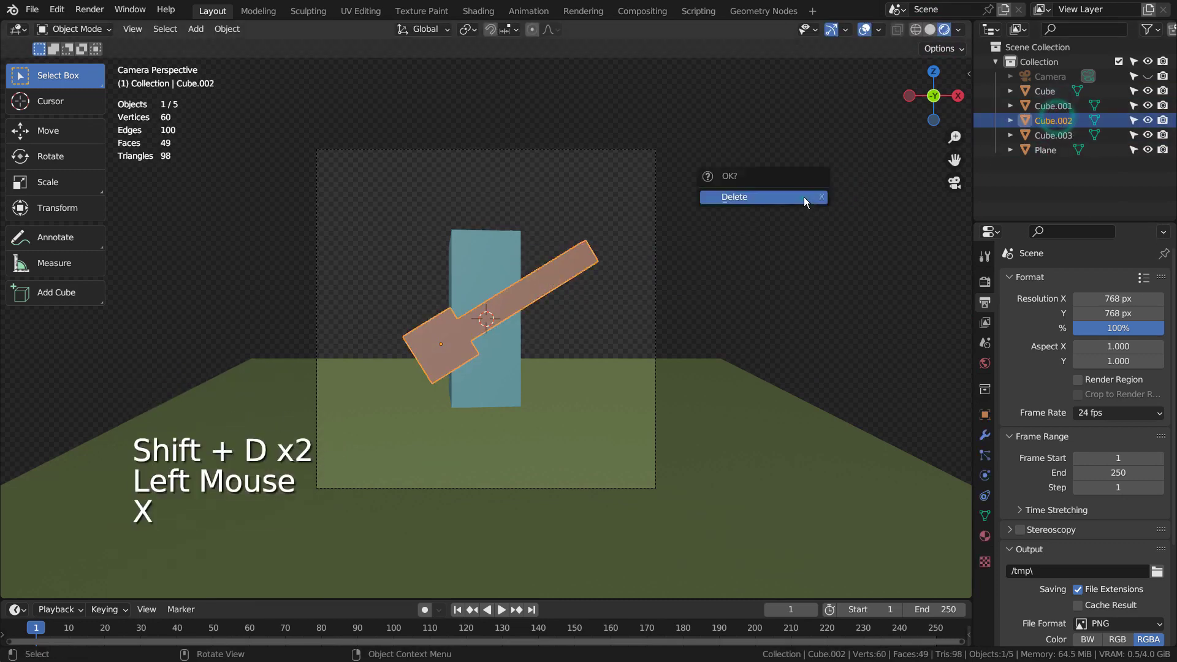
{"action": "left_click", "coordinate": [803, 195]}
{"action": "left_click", "coordinate": [1043, 106]}
{"action": "key", "text": "x"}
{"action": "left_click", "coordinate": [791, 207]}
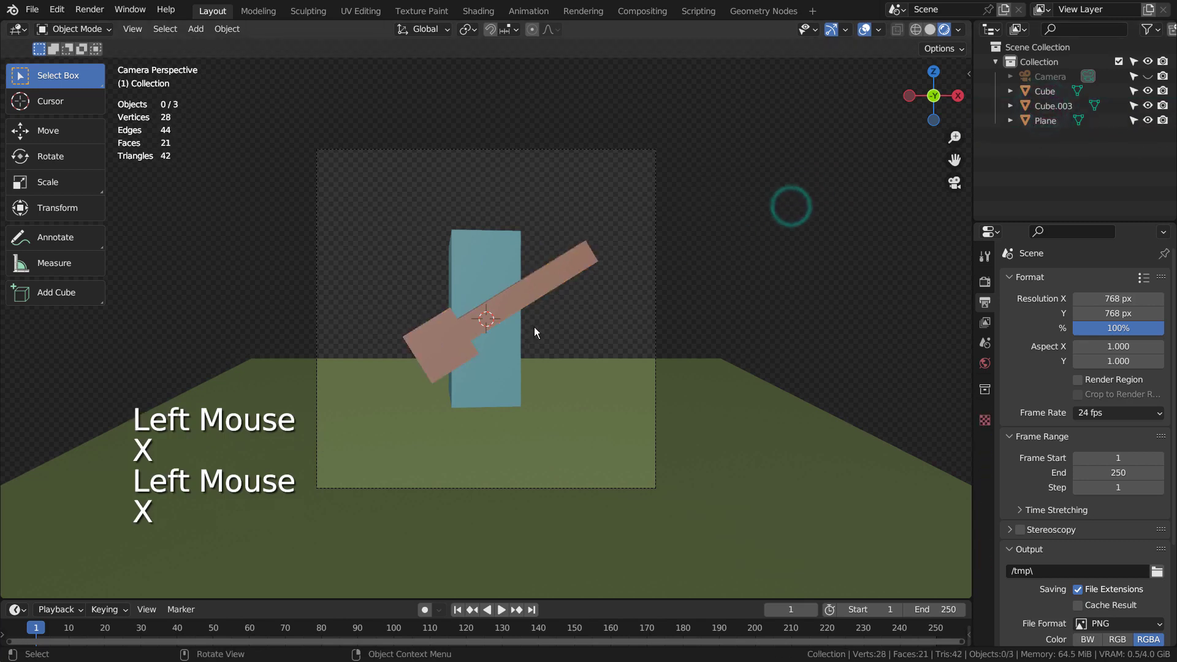
Nudge the tall block and hammer-like shape together slightly in the negative X direction, deselect them and render the camera view
{"action": "left_click_drag", "start_coordinate": [402, 210], "coordinate": [558, 344]}
{"action": "key", "text": "g"}
{"action": "key", "text": "x"}
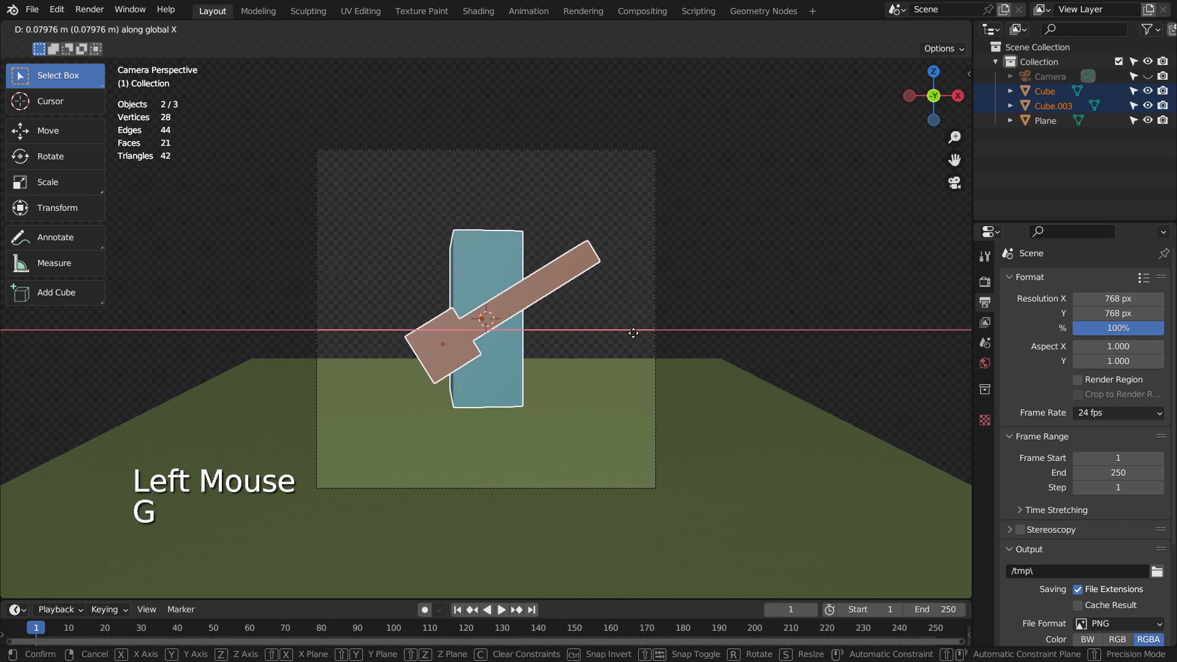
{"action": "left_click", "coordinate": [633, 334]}
{"action": "left_click", "coordinate": [718, 288]}
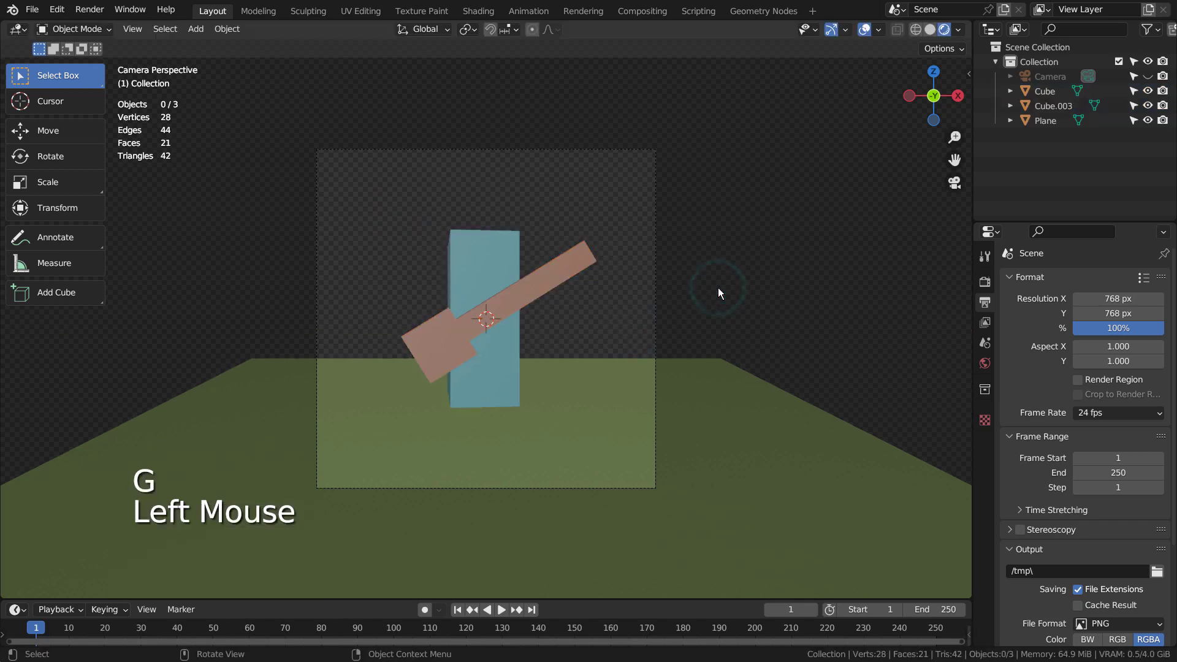
{"action": "key", "text": "F12"}
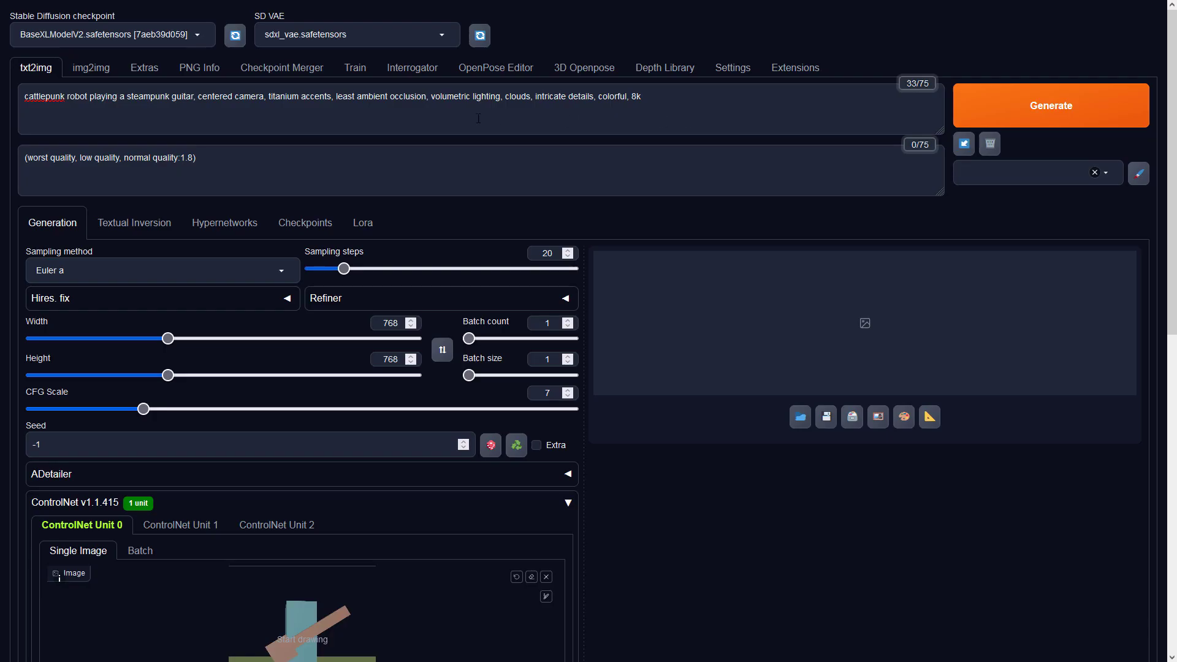
In the Stable Diffusion web UI, set ControlNet Unit 0 to Depth with preprocessor none and model sai_xl_depth_256lora [73ad23d1]
{"action": "scroll", "coordinate": [660, 295], "scroll_direction": "down", "scroll_amount": 7}
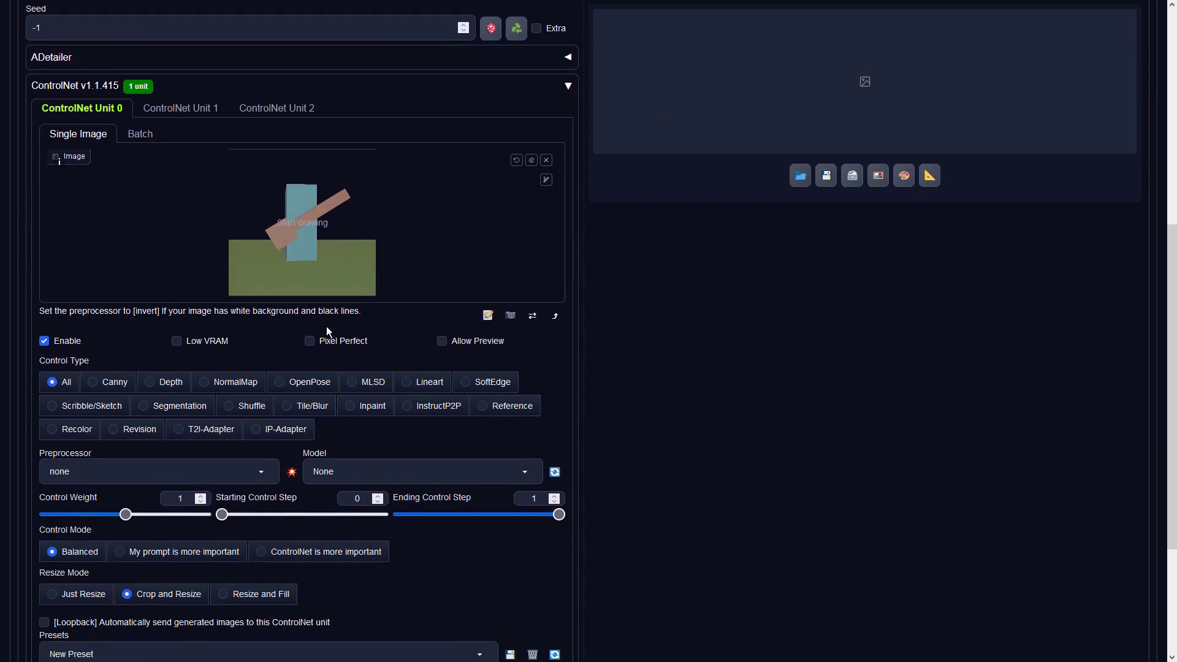
{"action": "left_click", "coordinate": [151, 382]}
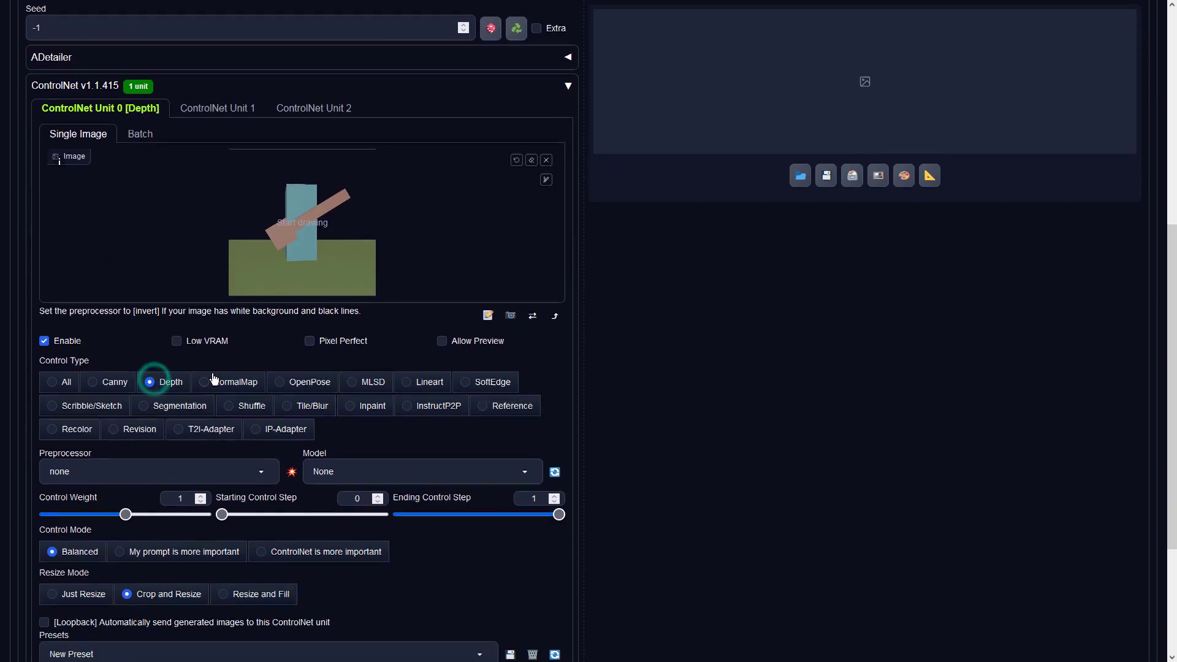
{"action": "left_click", "coordinate": [253, 471]}
{"action": "left_click", "coordinate": [62, 400]}
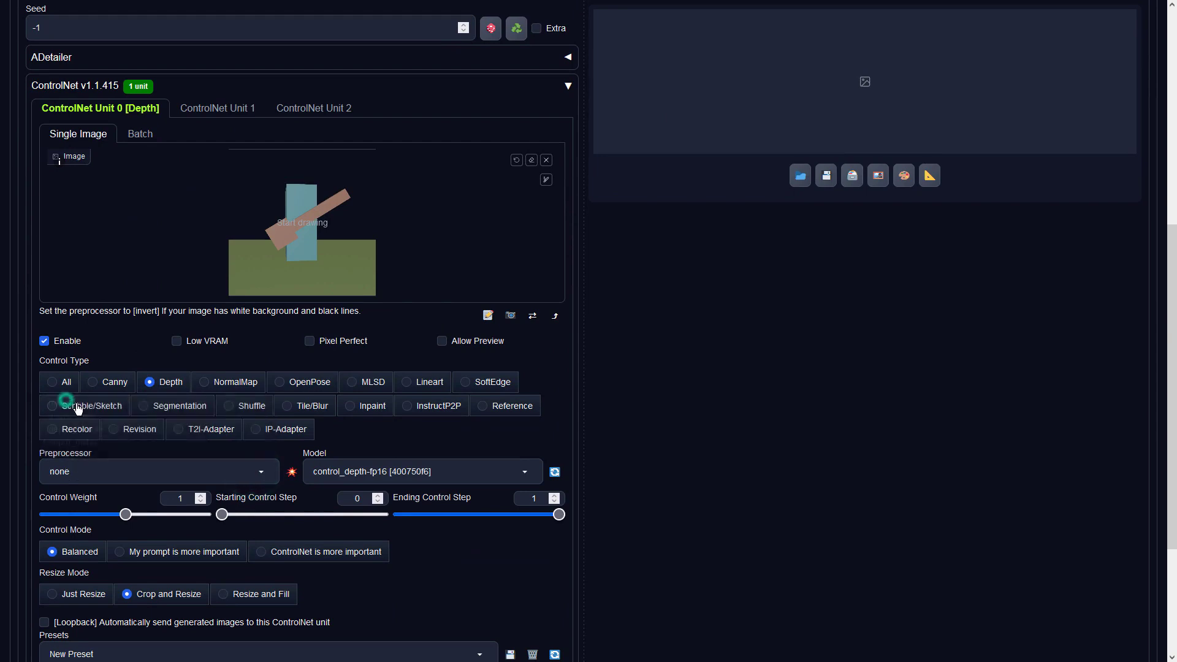
{"action": "left_click", "coordinate": [452, 476]}
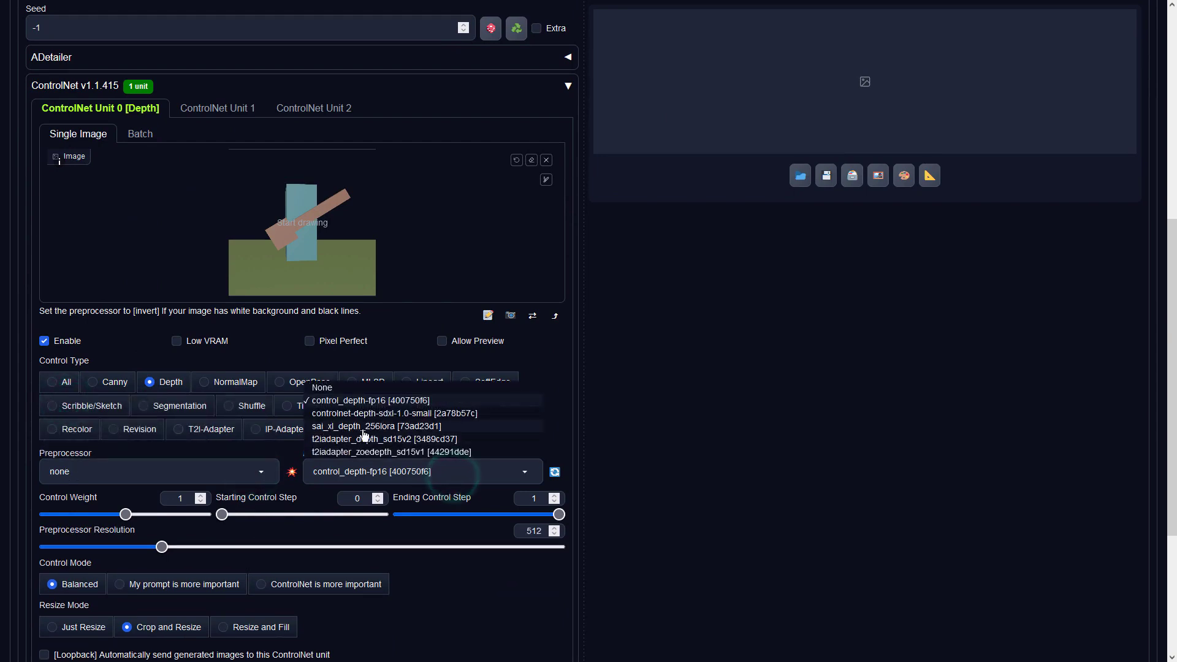
{"action": "left_click", "coordinate": [353, 427]}
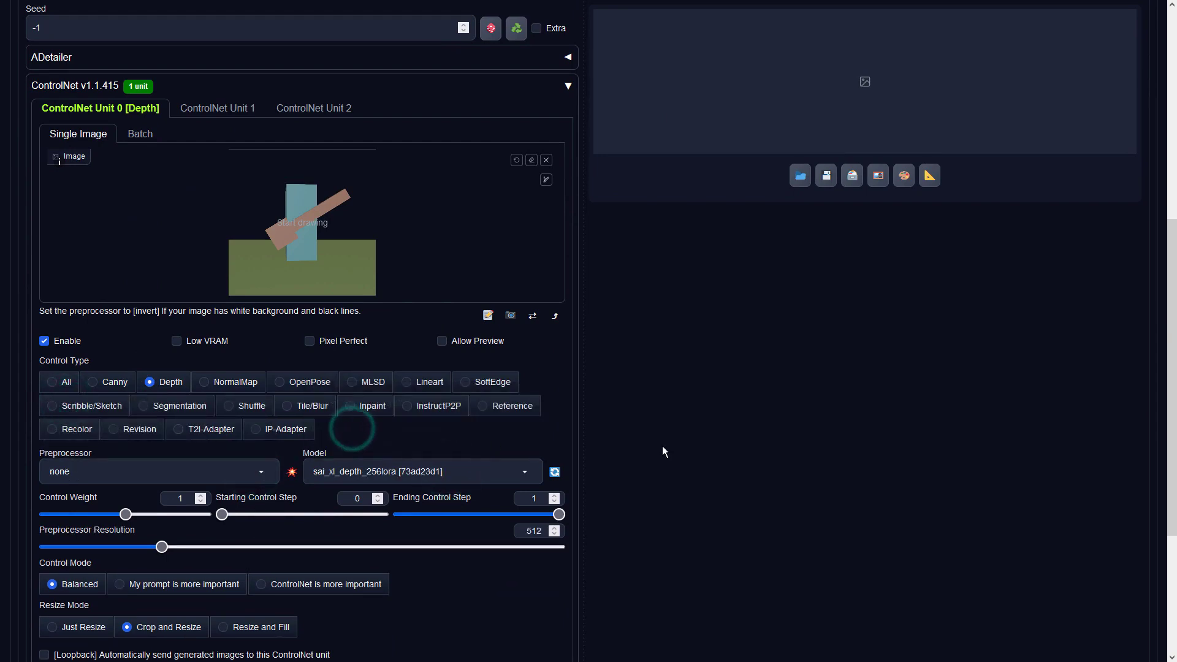
Generate the txt2img image of the cattlepunk robot from the depth-guided setup and inspect the result enlarged
{"action": "scroll", "coordinate": [662, 447], "scroll_direction": "up", "scroll_amount": 7}
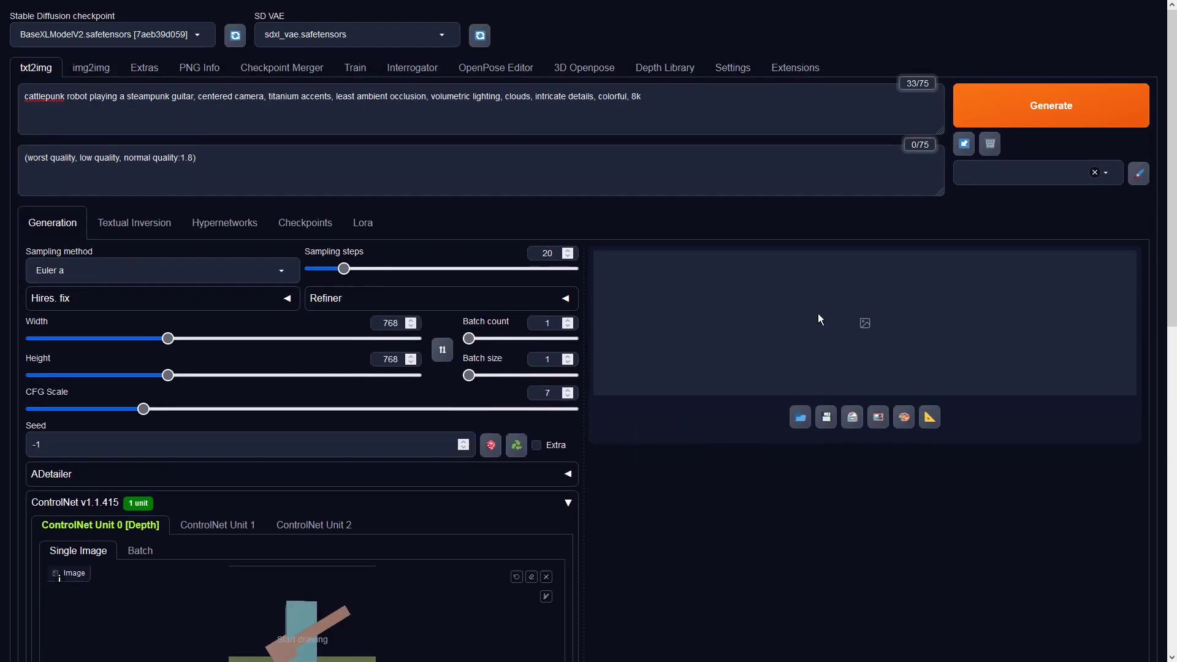
{"action": "left_click", "coordinate": [1035, 106]}
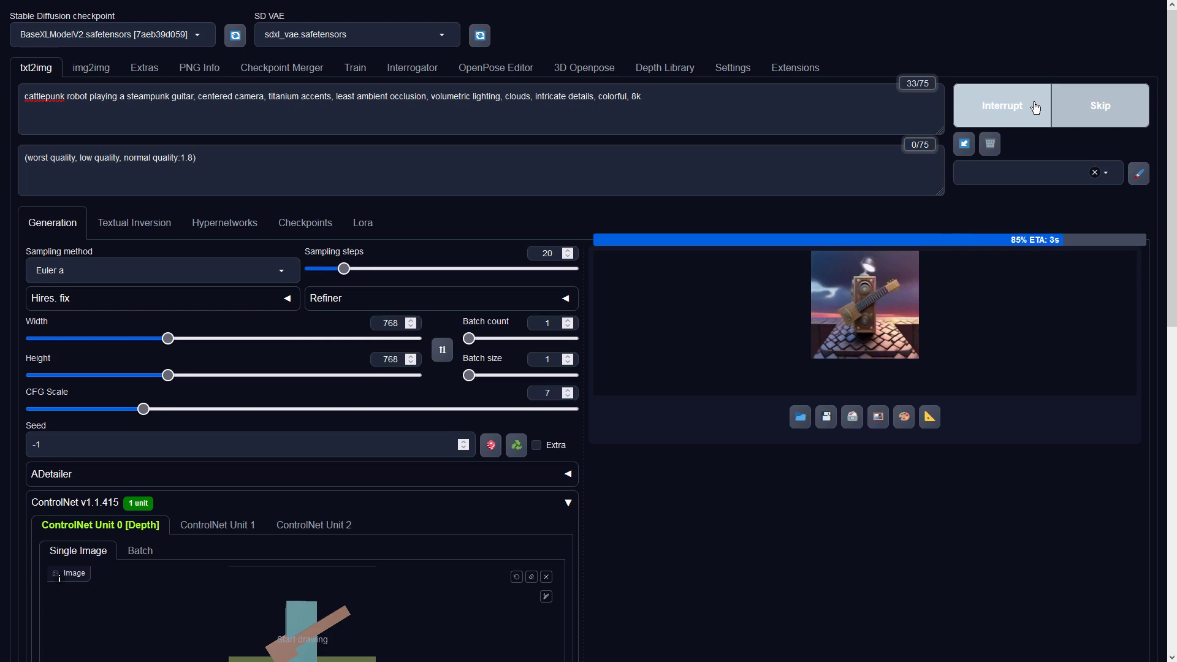
{"action": "left_click", "coordinate": [1104, 107]}
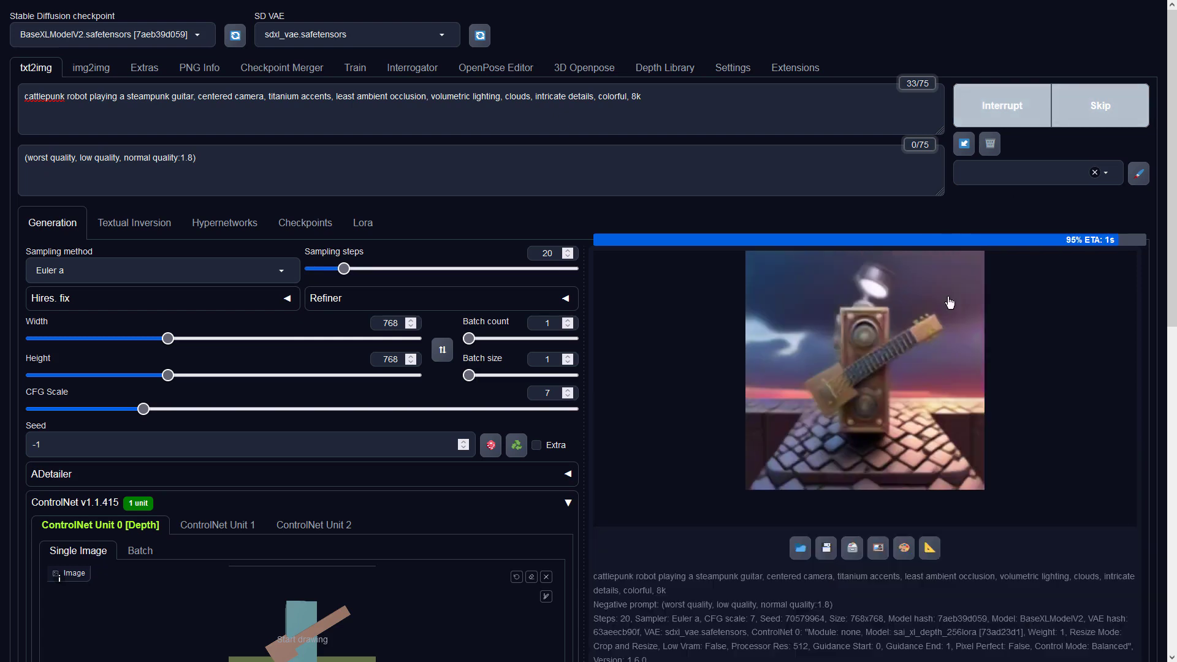
{"action": "left_click", "coordinate": [898, 326]}
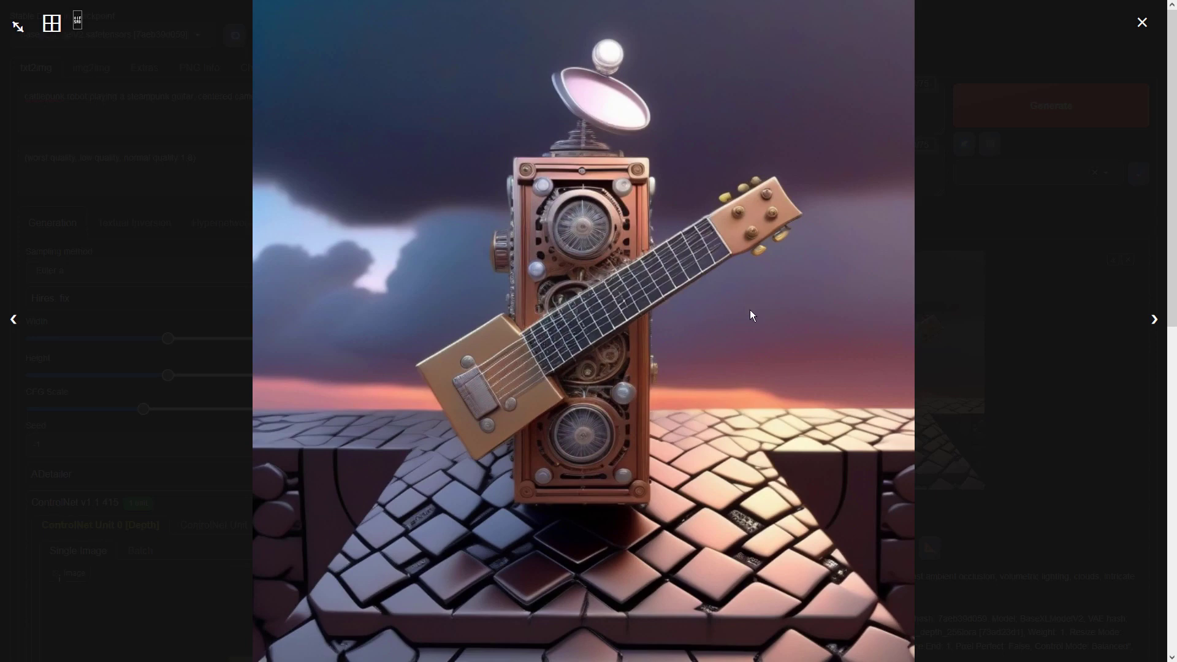
{"action": "left_click", "coordinate": [1141, 22]}
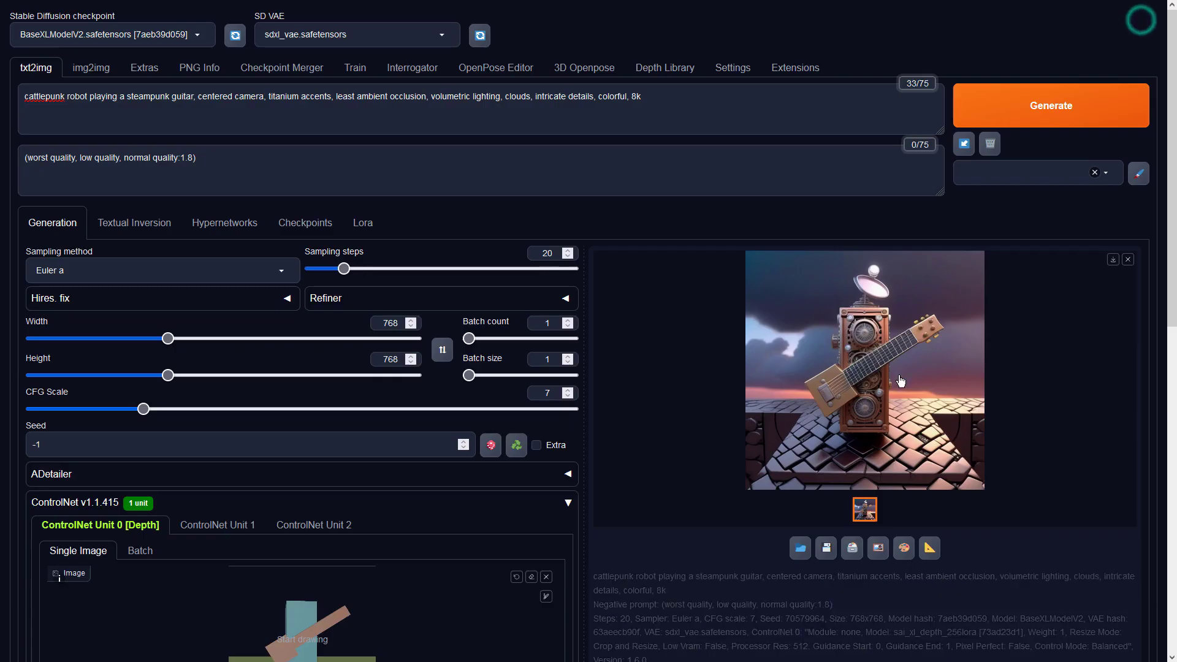
Send the generated image to img2img and set the denoising strength to 0.9
{"action": "left_click", "coordinate": [879, 548]}
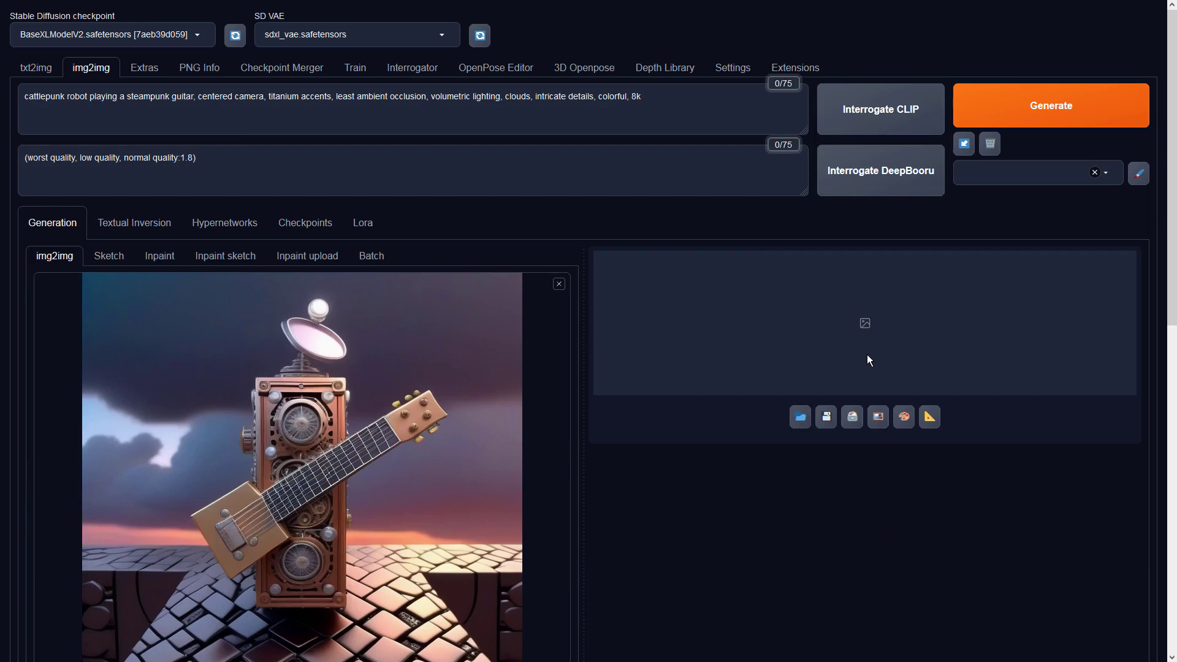
{"action": "scroll", "coordinate": [628, 409], "scroll_direction": "down", "scroll_amount": 10}
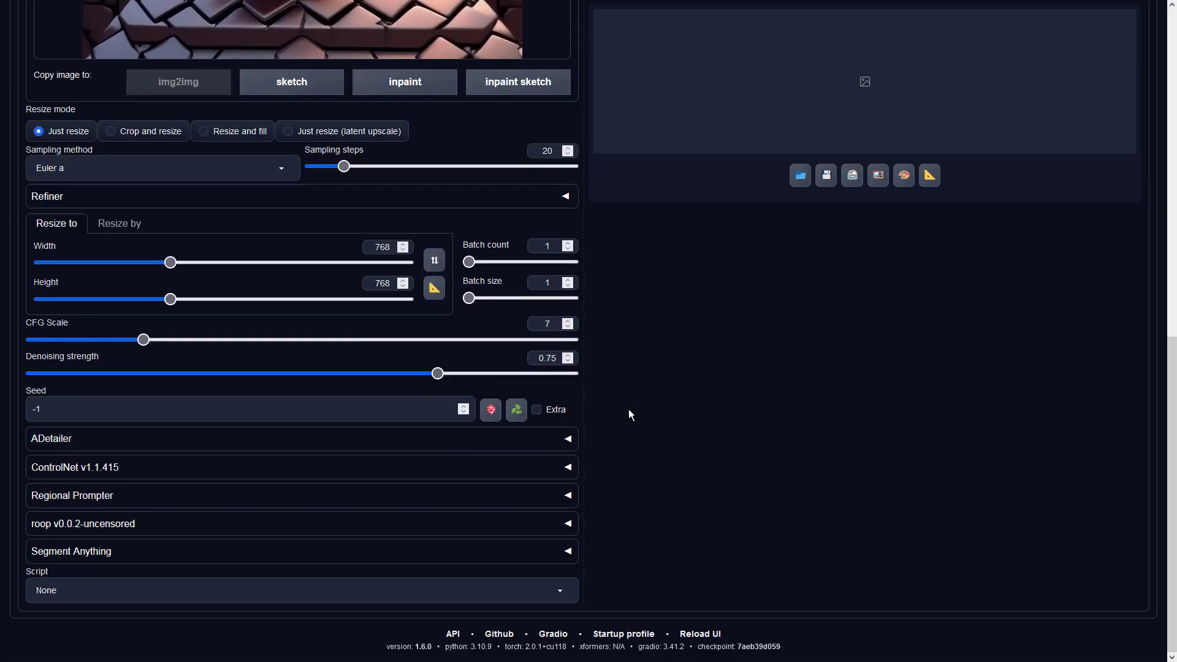
{"action": "left_click_drag", "start_coordinate": [437, 373], "coordinate": [519, 374]}
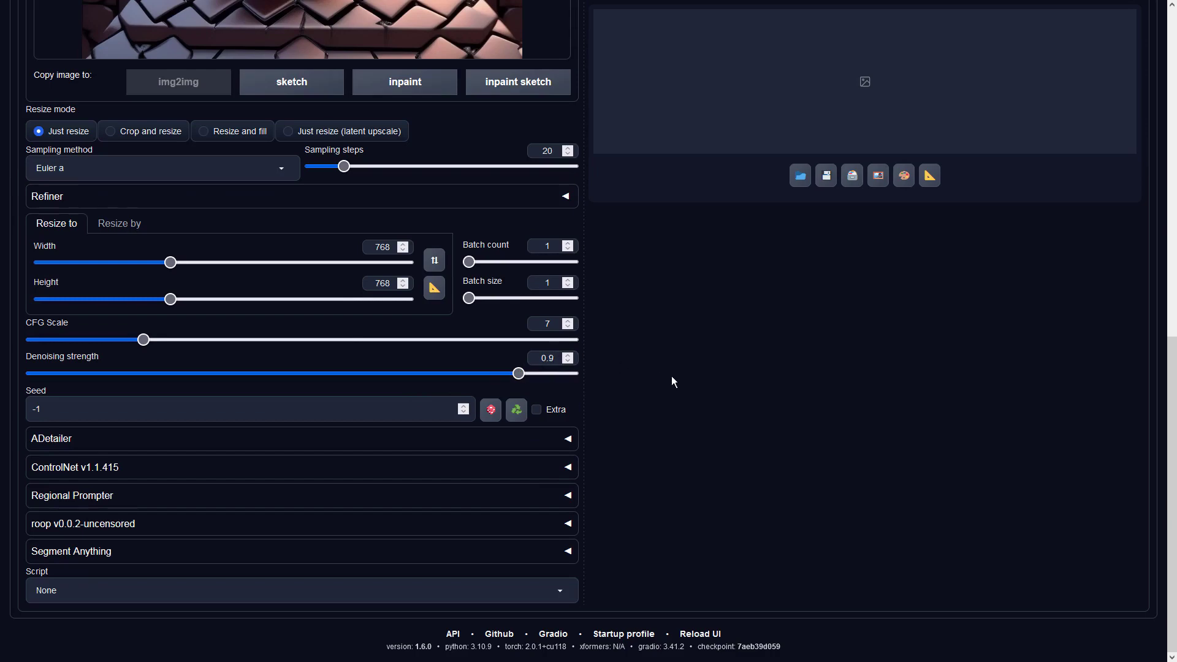
Generate an img2img variation of the robot and inspect the result enlarged
{"action": "scroll", "coordinate": [672, 377], "scroll_direction": "up", "scroll_amount": 10}
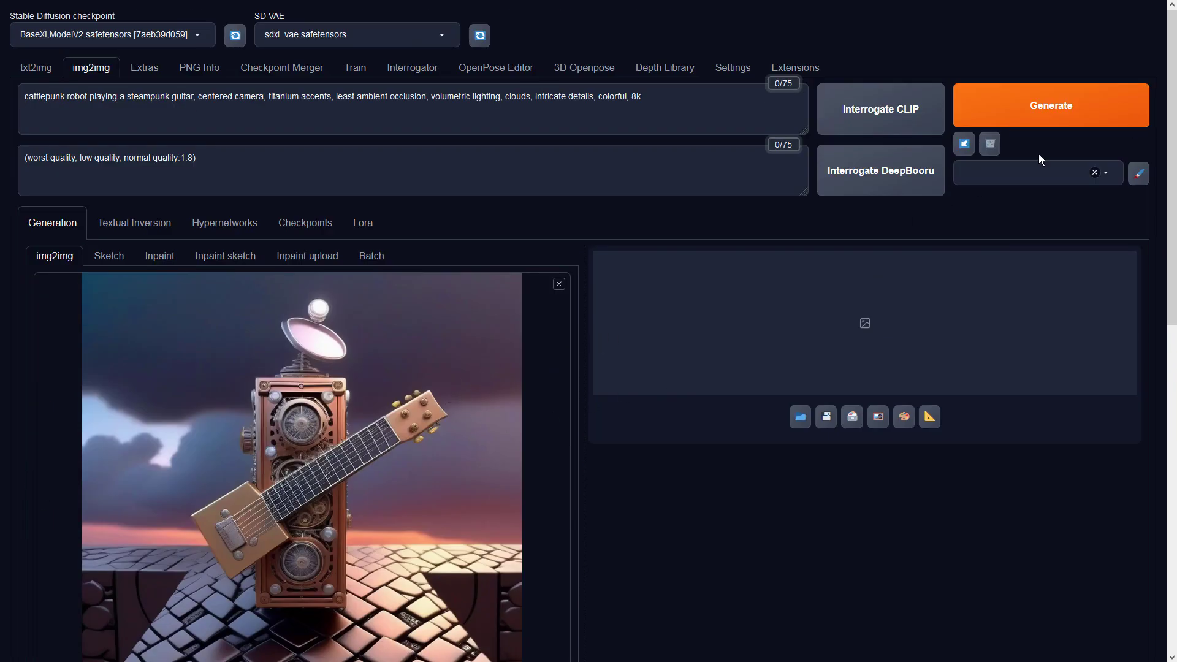
{"action": "left_click", "coordinate": [1039, 110]}
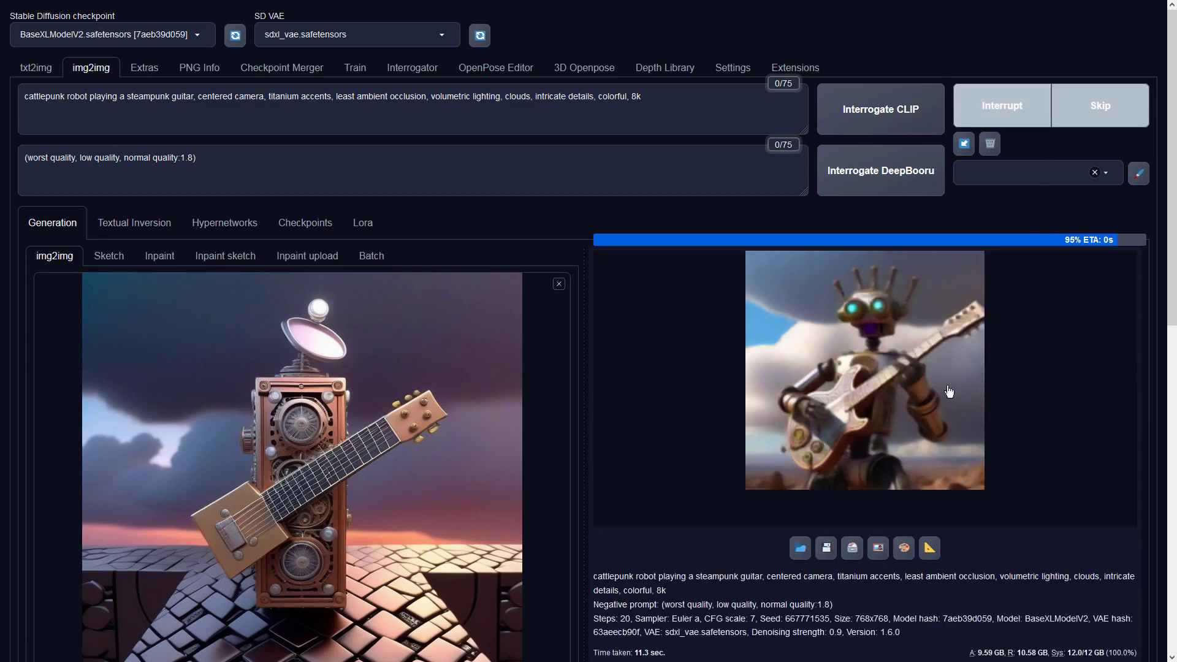
{"action": "left_click", "coordinate": [937, 385]}
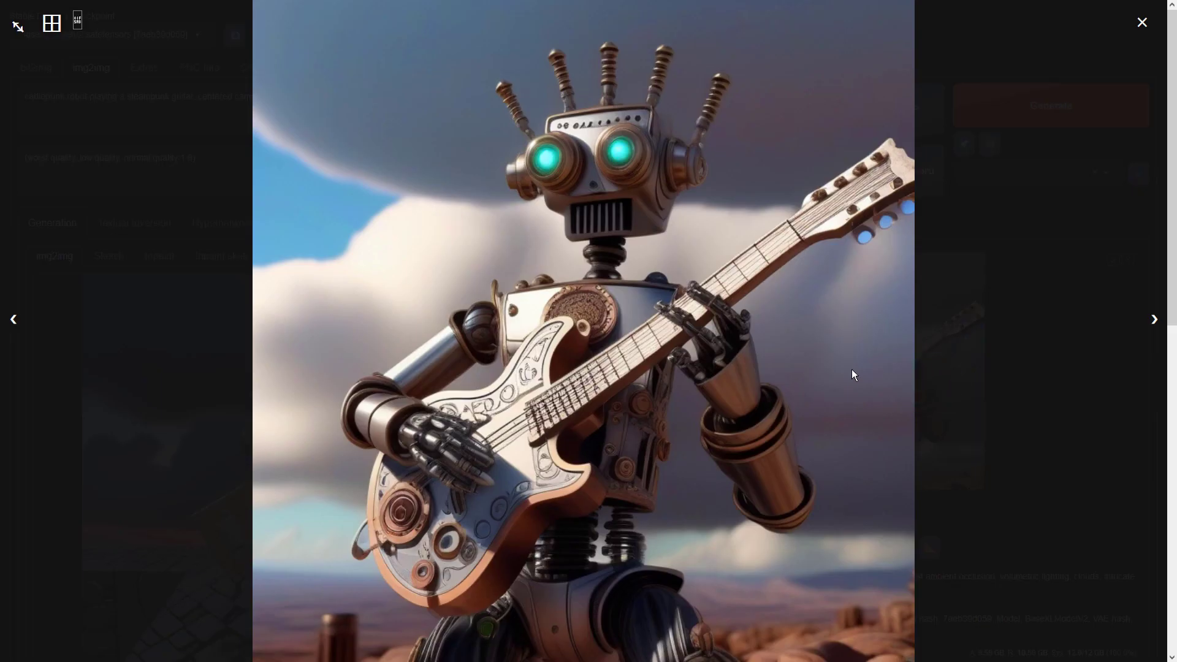
{"action": "left_click", "coordinate": [1142, 22]}
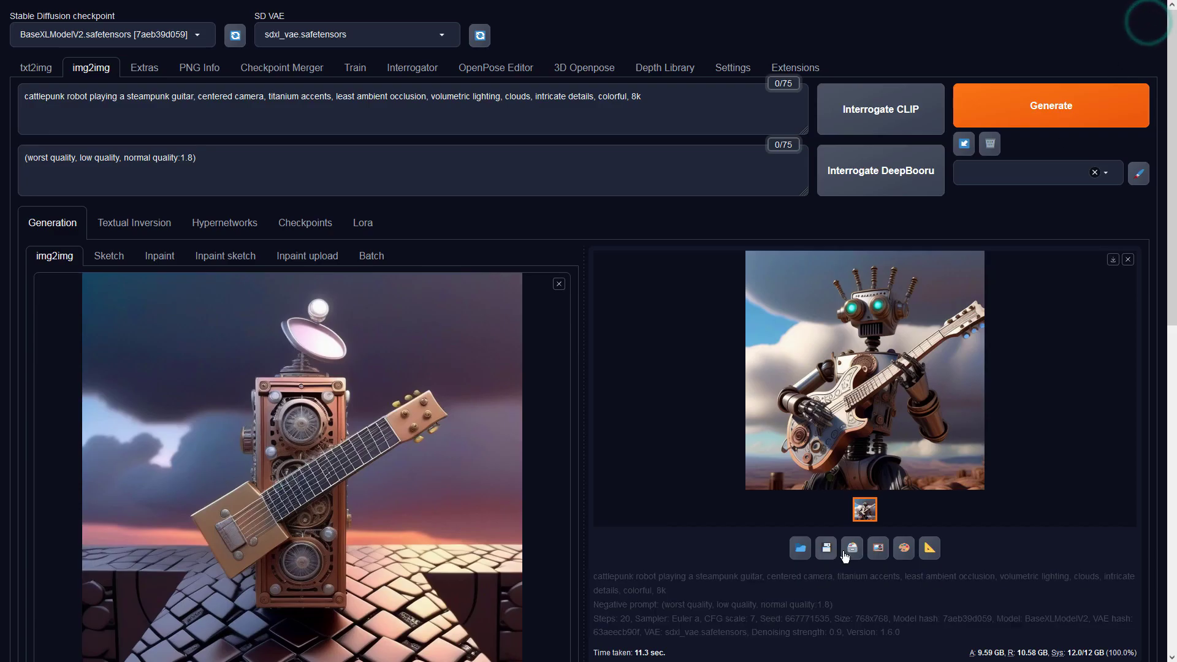
Send the new robot image to img2img as the source and set the sampling method to DPM++ 3M SDE Karras
{"action": "left_click", "coordinate": [879, 543]}
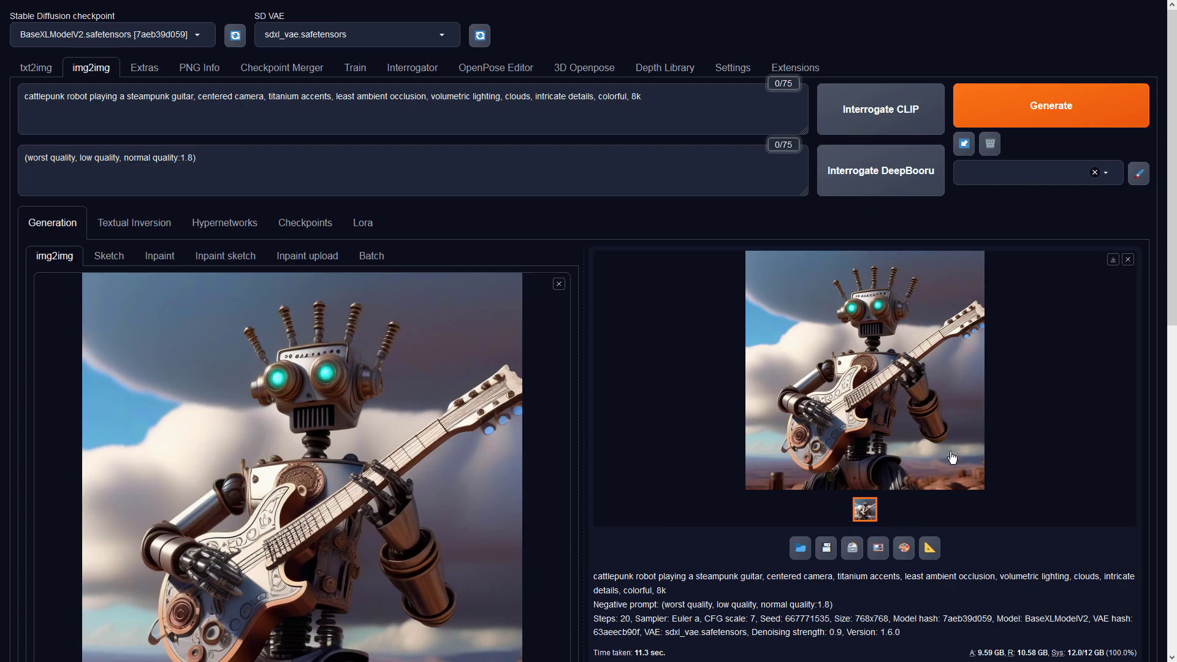
{"action": "scroll", "coordinate": [430, 354], "scroll_direction": "down", "scroll_amount": 8}
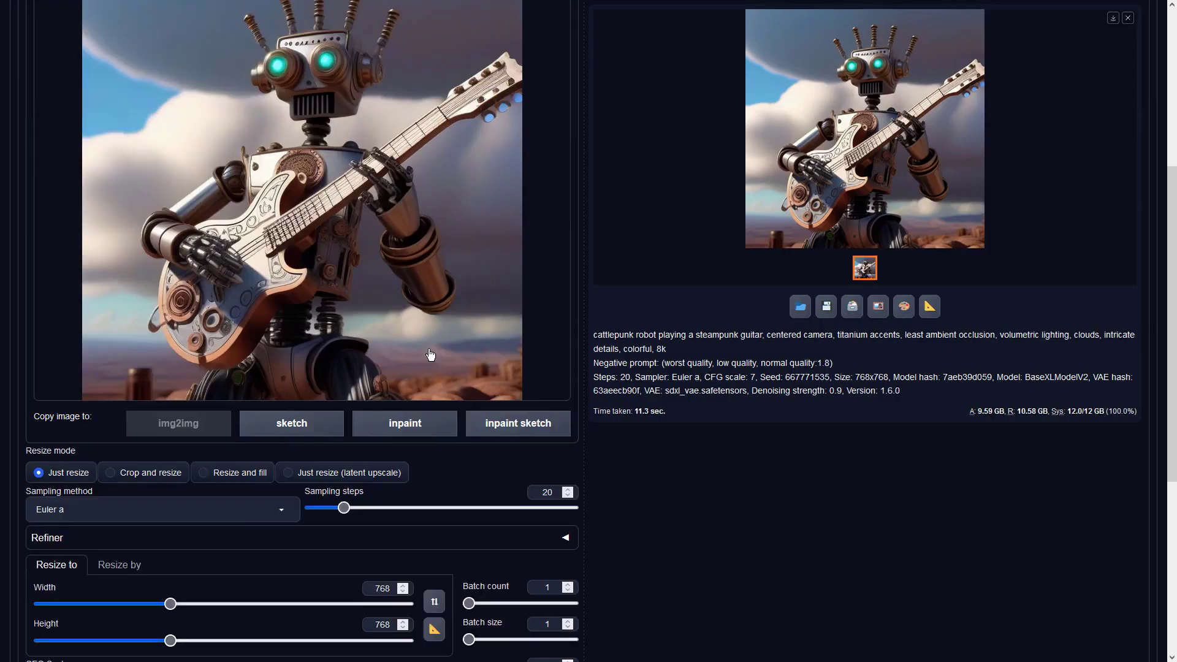
{"action": "left_click", "coordinate": [282, 354]}
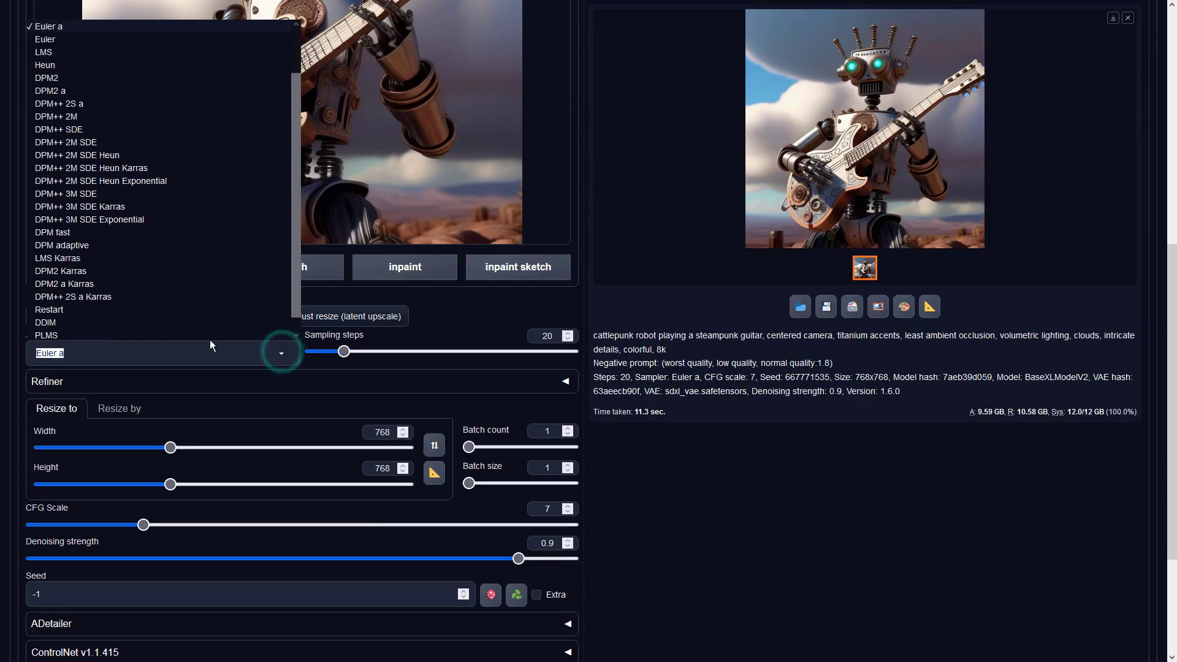
{"action": "left_click", "coordinate": [108, 208]}
Generate an img2img image with the DPM++ 3M SDE Karras sampler and inspect the result enlarged
{"action": "scroll", "coordinate": [876, 525], "scroll_direction": "up", "scroll_amount": 8}
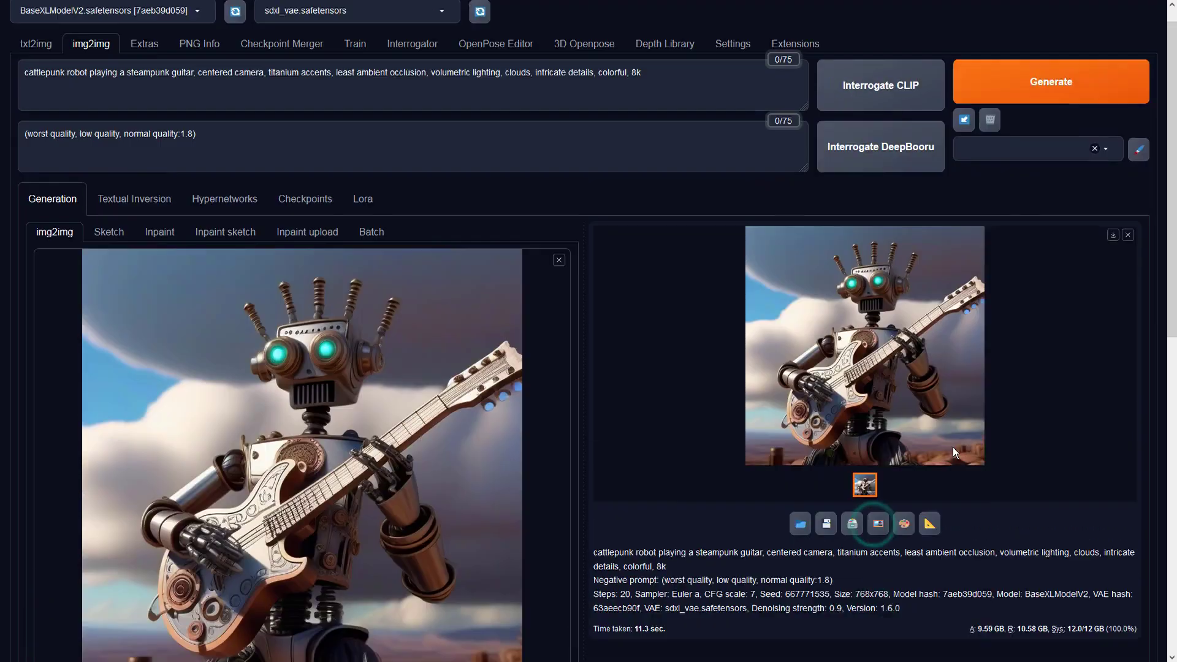
{"action": "left_click", "coordinate": [990, 100]}
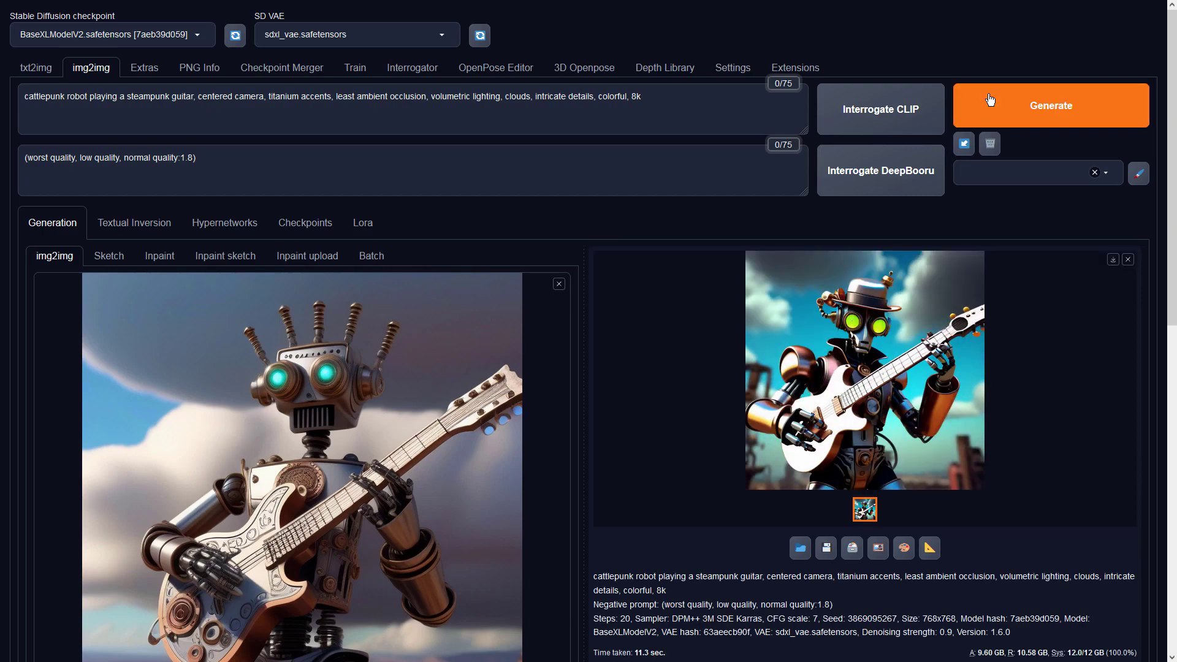
{"action": "left_click", "coordinate": [910, 304]}
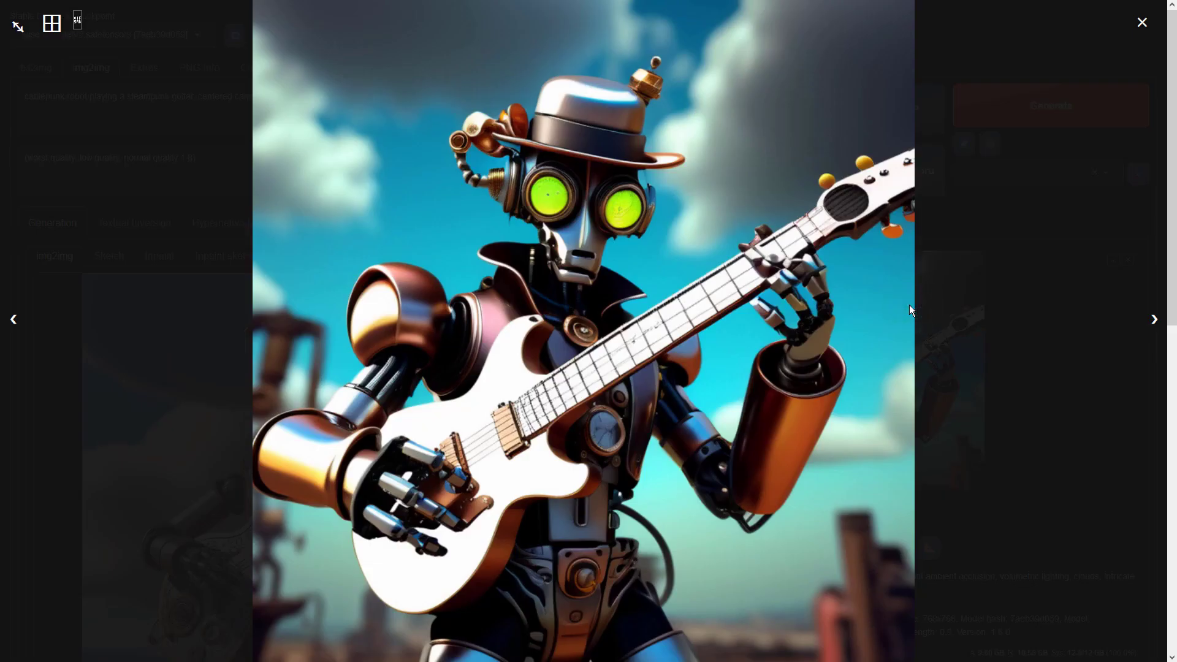
{"action": "left_click", "coordinate": [1142, 23]}
Send the latest result to img2img as the source and increase the batch count by one
{"action": "scroll", "coordinate": [1013, 380], "scroll_direction": "down", "scroll_amount": 3}
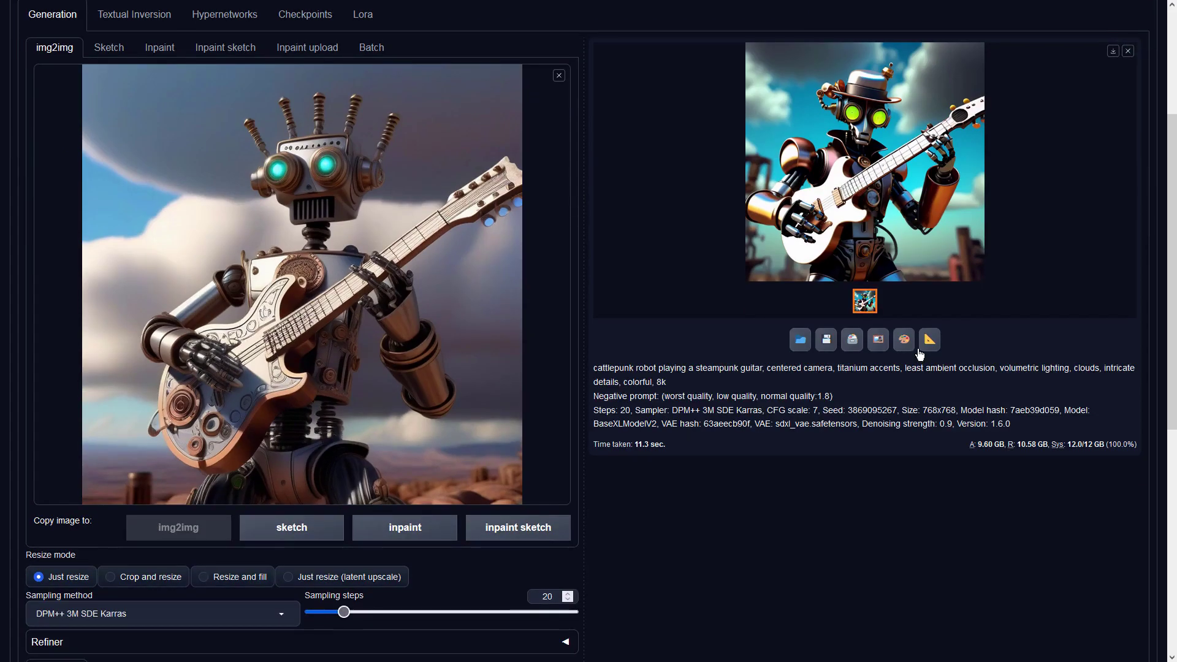
{"action": "left_click", "coordinate": [877, 337]}
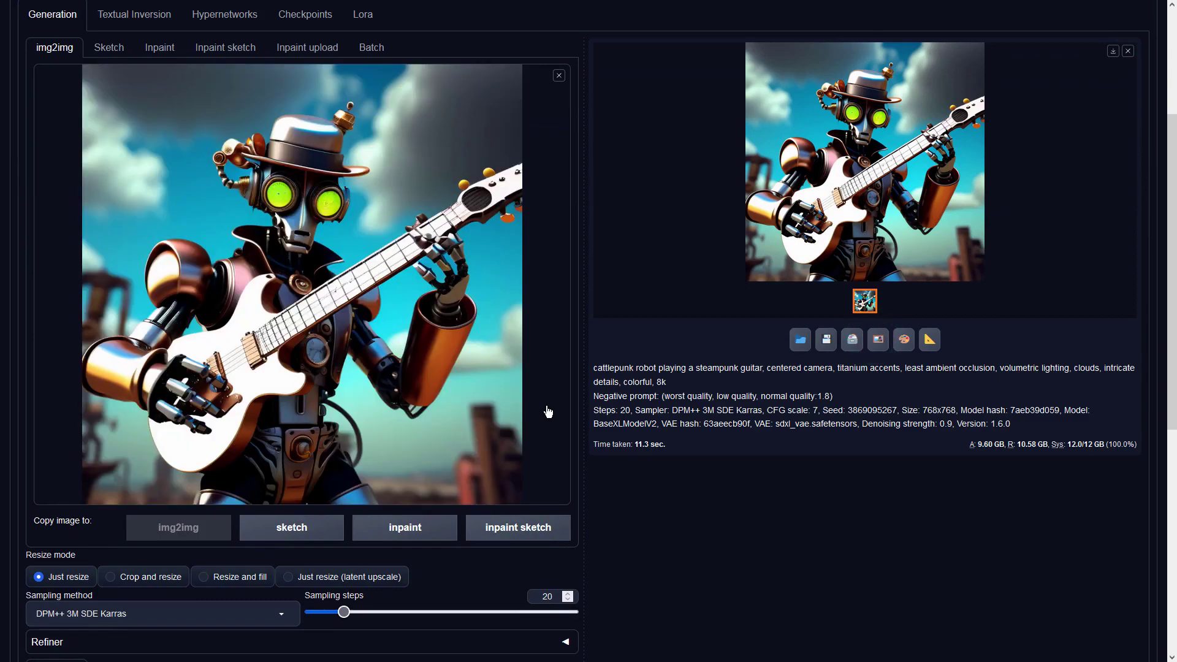
{"action": "scroll", "coordinate": [548, 412], "scroll_direction": "down", "scroll_amount": 3}
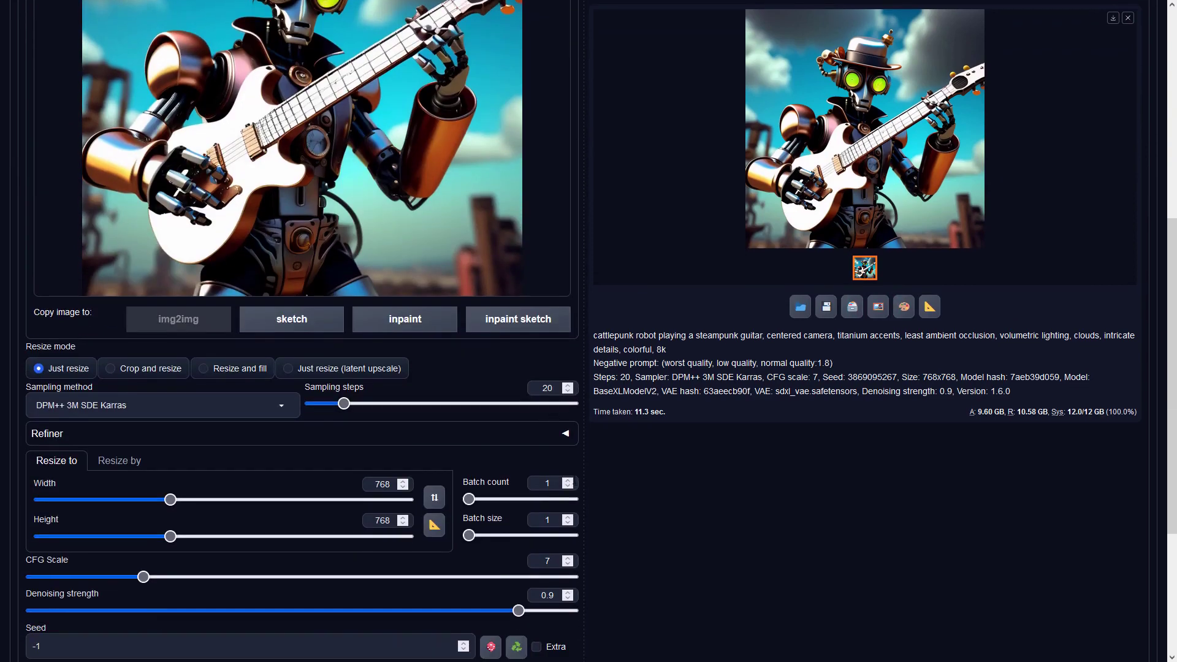
{"action": "left_click", "coordinate": [567, 480]}
Generate the batch of img2img robot images and view the result enlarged
{"action": "scroll", "coordinate": [803, 446], "scroll_direction": "up", "scroll_amount": 10}
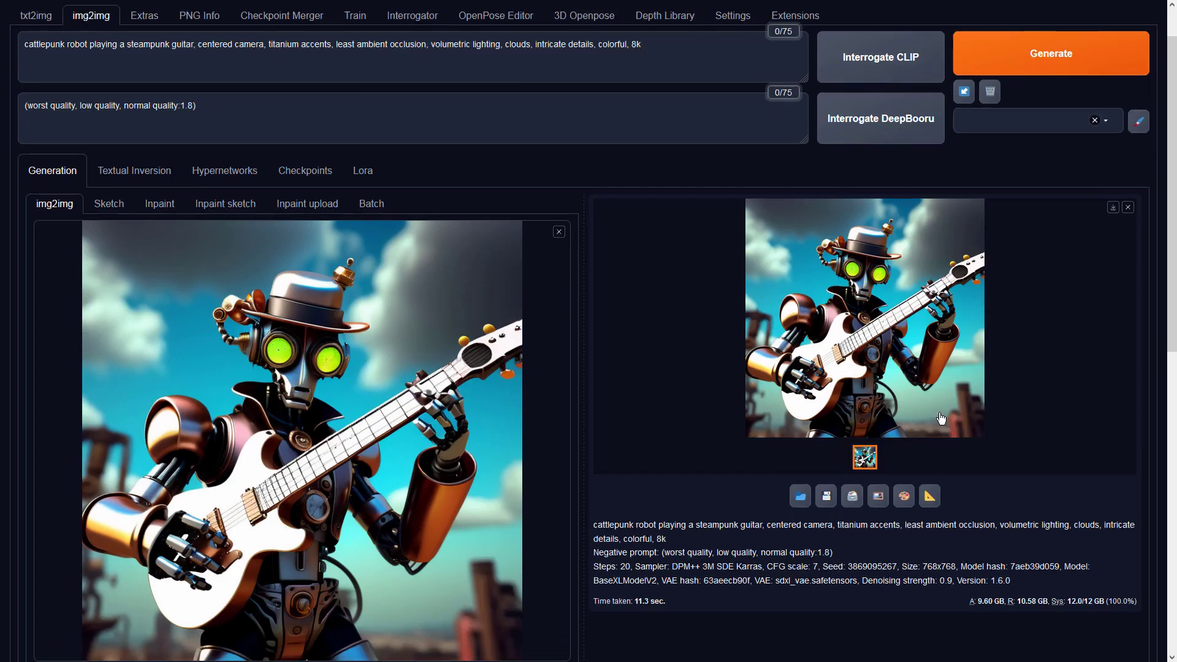
{"action": "left_click", "coordinate": [1016, 95]}
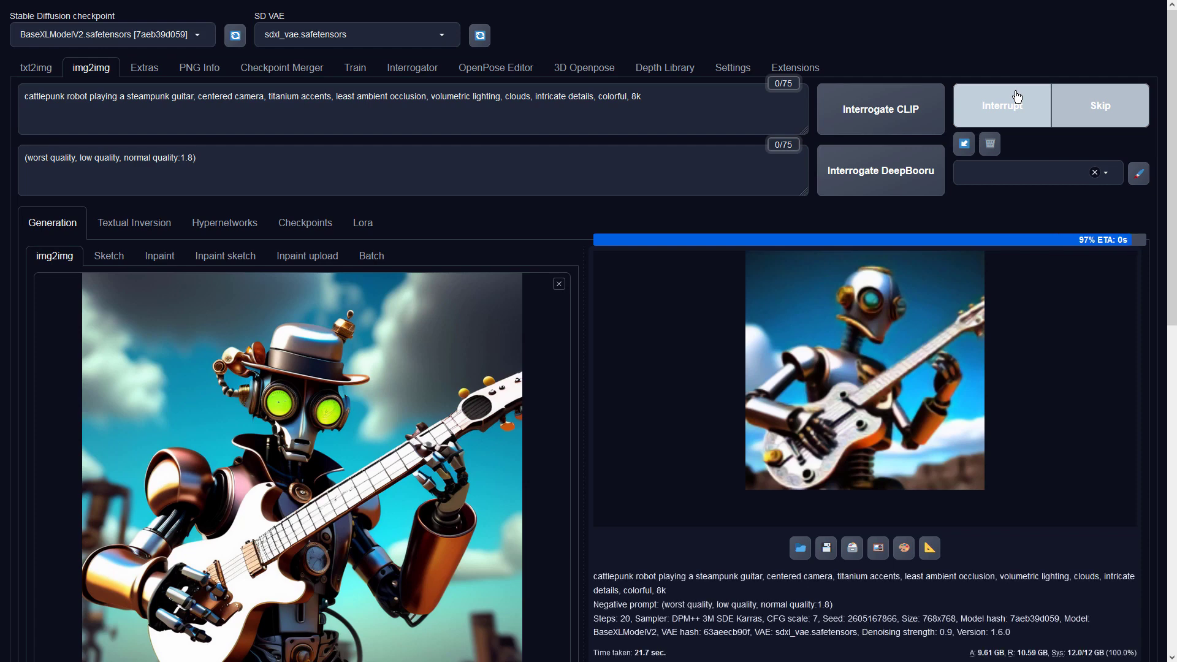
{"action": "left_click", "coordinate": [895, 290]}
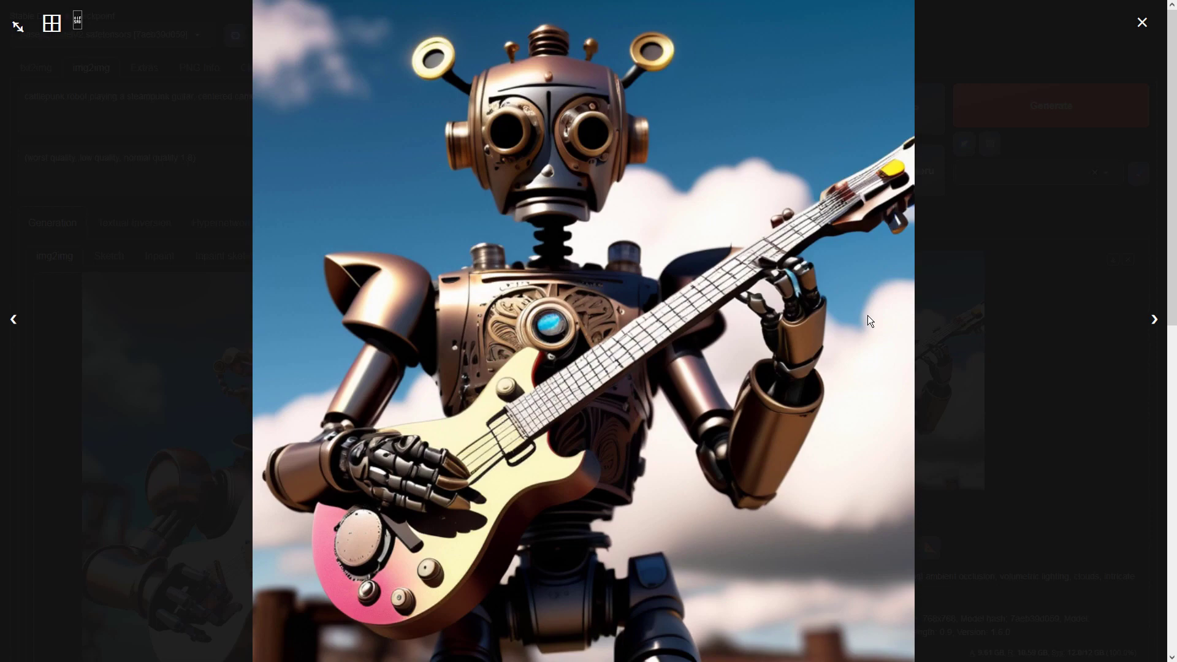
Compare the batch's second enlarged image with the first, and send the first batch image to img2img as the new source
{"action": "left_click", "coordinate": [1153, 319]}
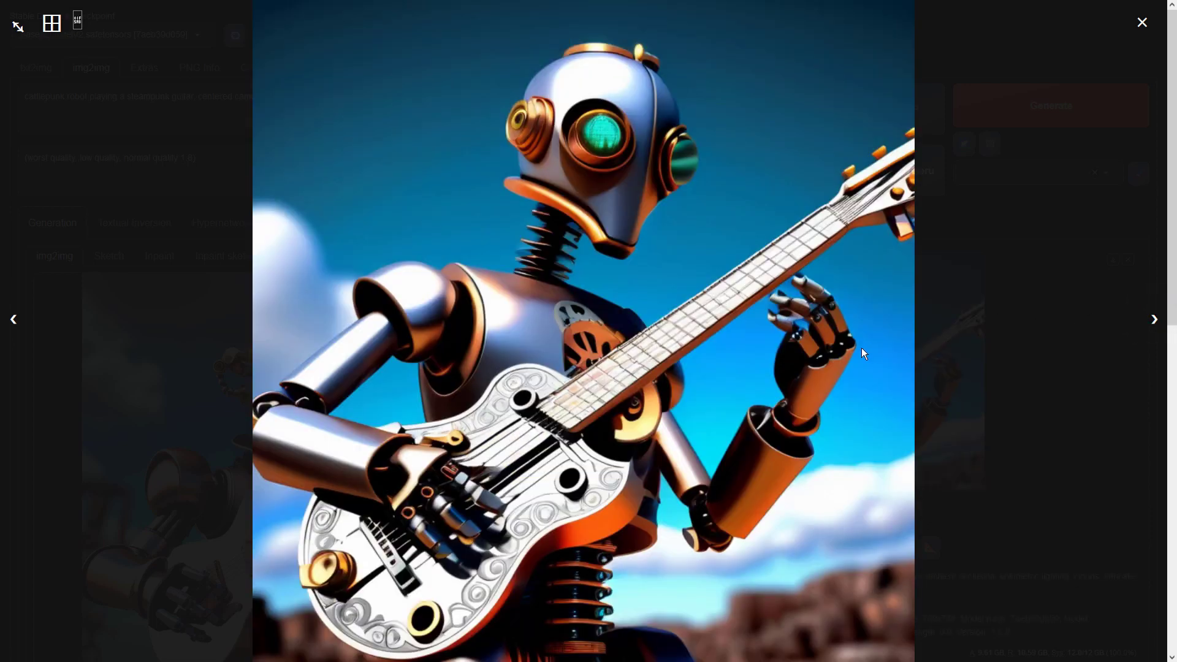
{"action": "left_click", "coordinate": [1142, 22]}
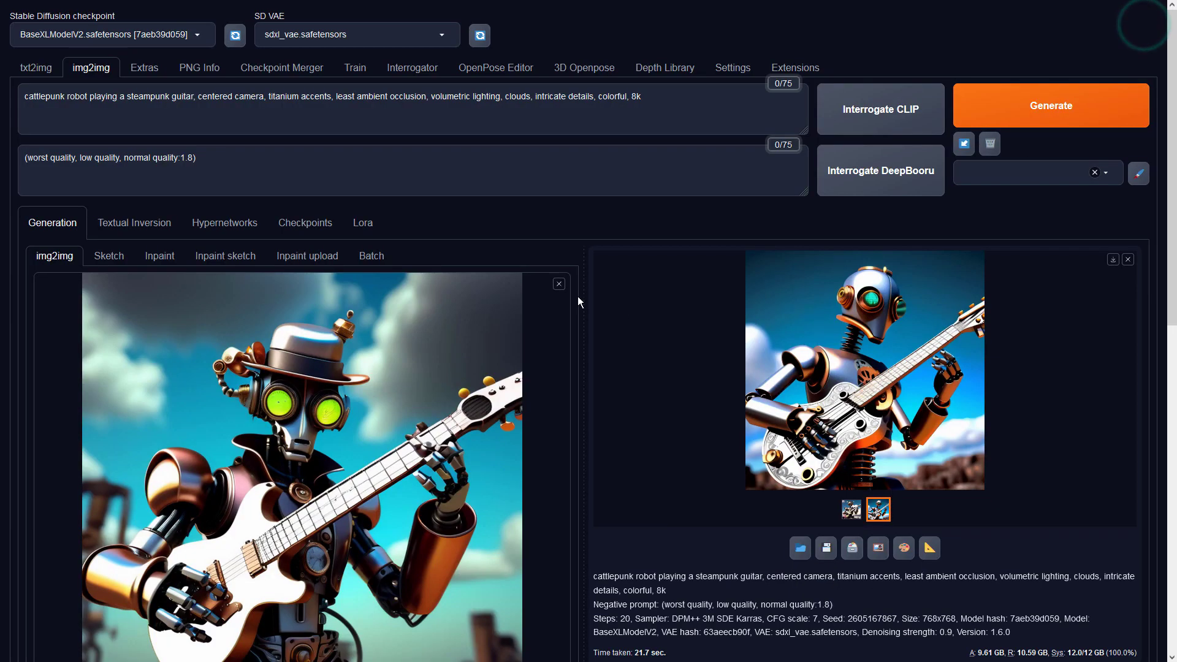
{"action": "left_click", "coordinate": [852, 511]}
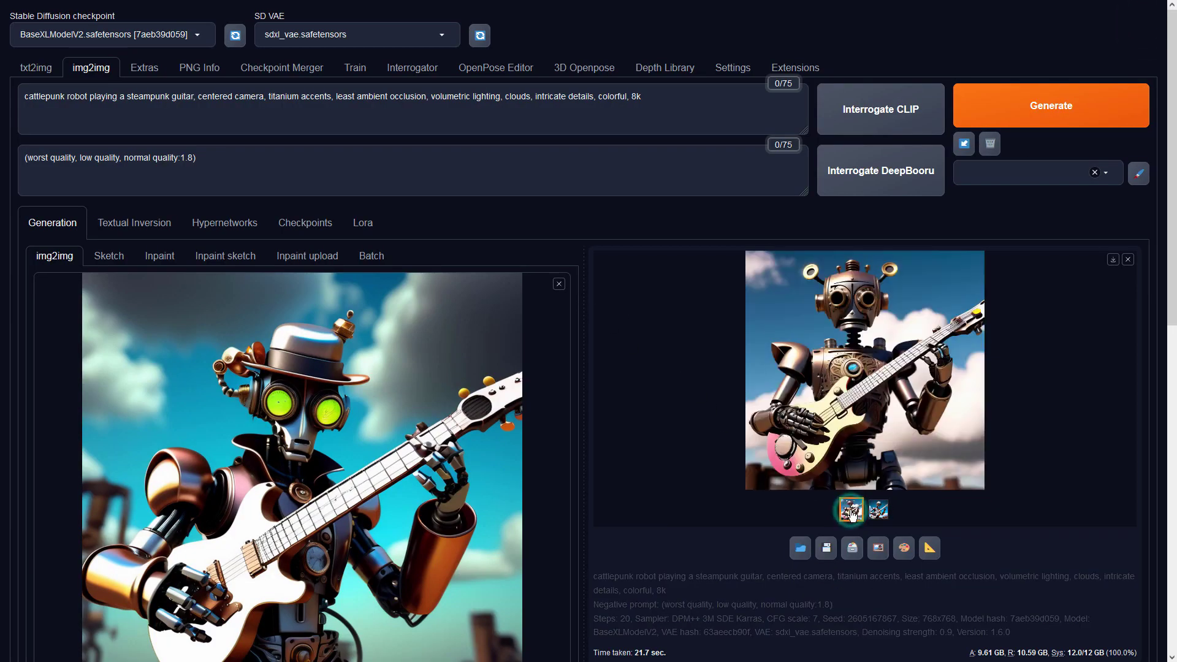
{"action": "left_click", "coordinate": [878, 555]}
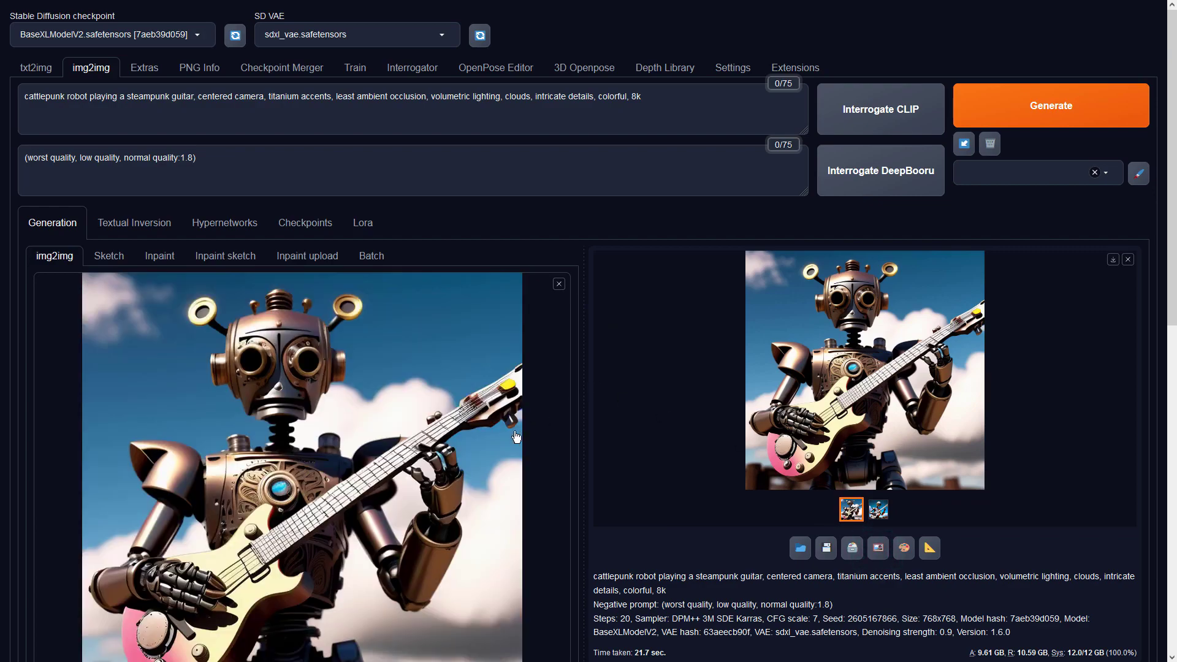
Set the img2img sampling steps to 50
{"action": "scroll", "coordinate": [515, 437], "scroll_direction": "down", "scroll_amount": 4}
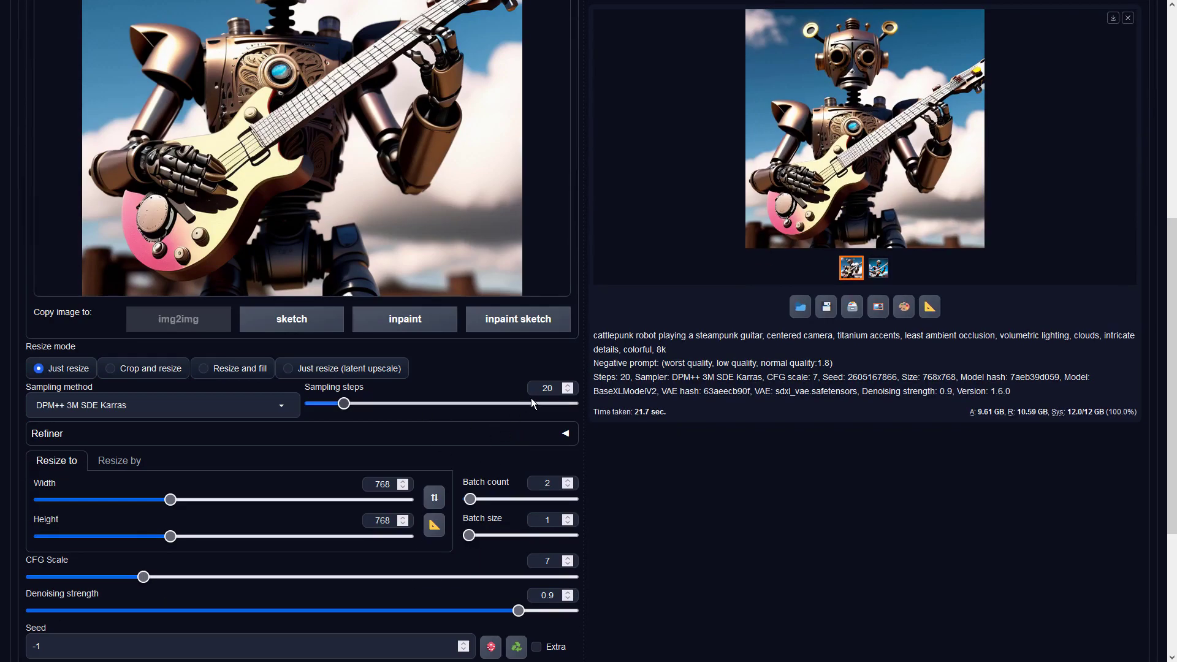
{"action": "double_click", "coordinate": [545, 388]}
{"action": "type", "text": "50"}
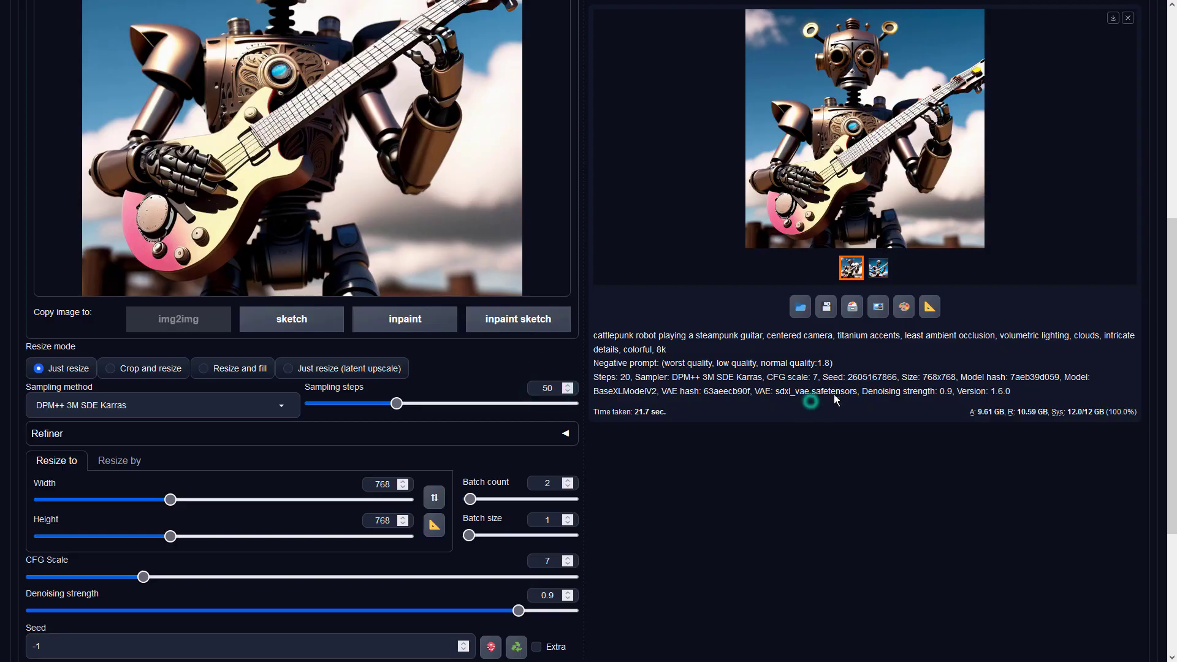
Generate a new batch of img2img robot images from the updated source and inspect both results enlarged
{"action": "scroll", "coordinate": [809, 399], "scroll_direction": "up", "scroll_amount": 5}
{"action": "left_click", "coordinate": [1027, 105]}
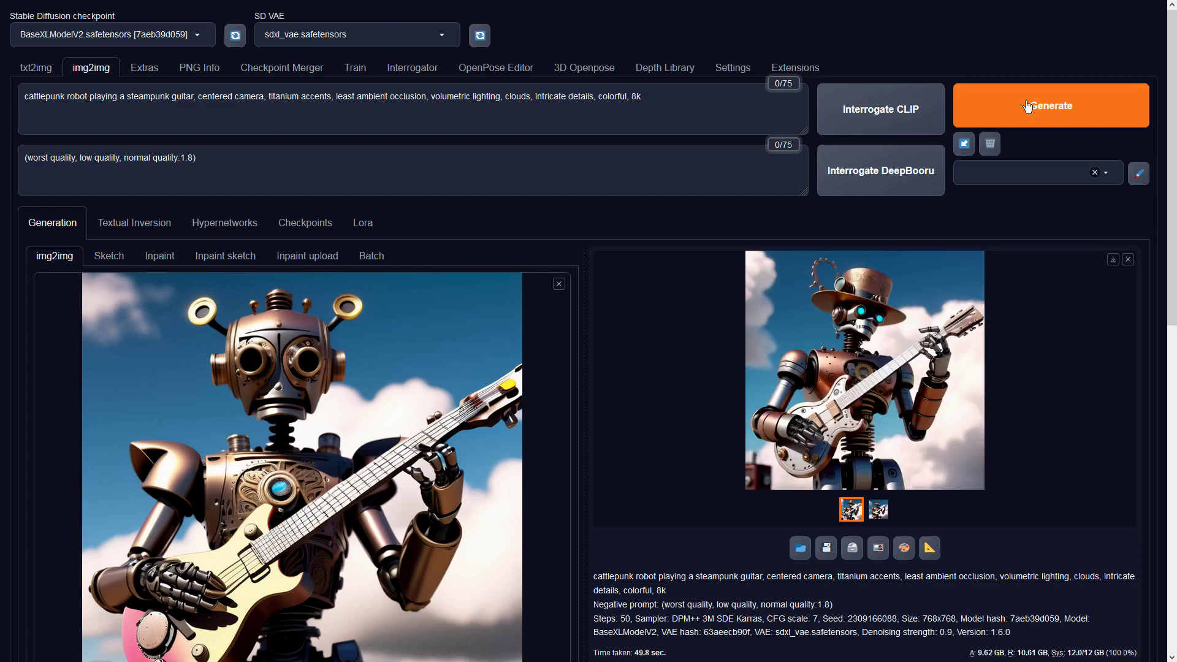
{"action": "left_click", "coordinate": [844, 336]}
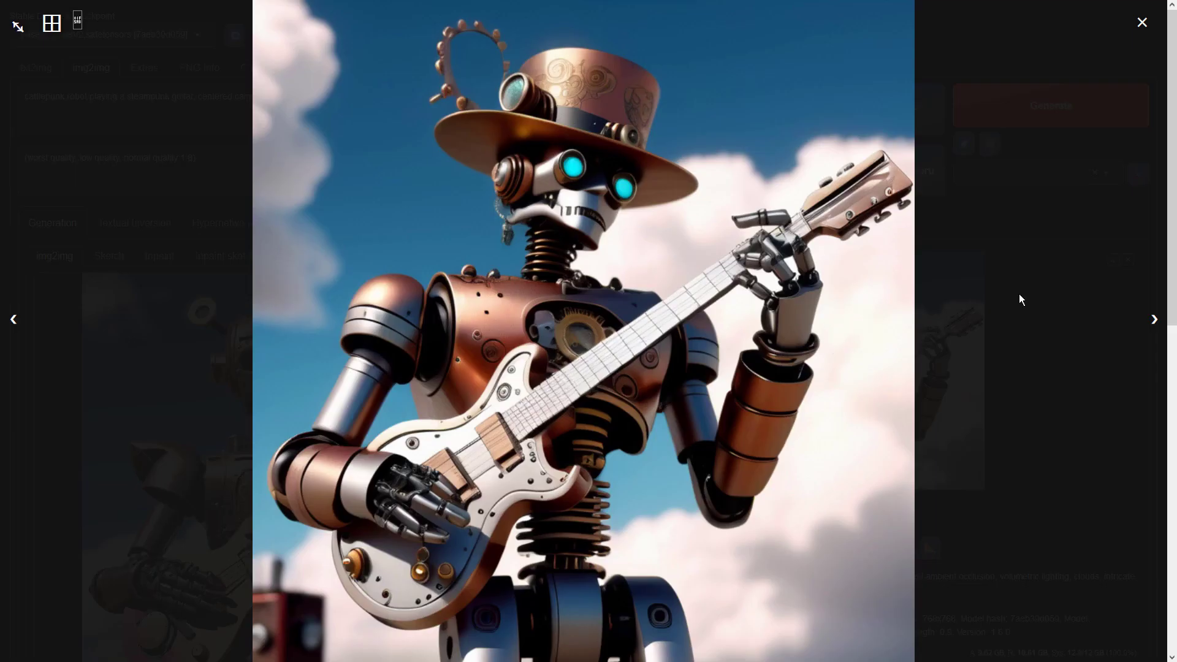
{"action": "left_click", "coordinate": [1152, 319]}
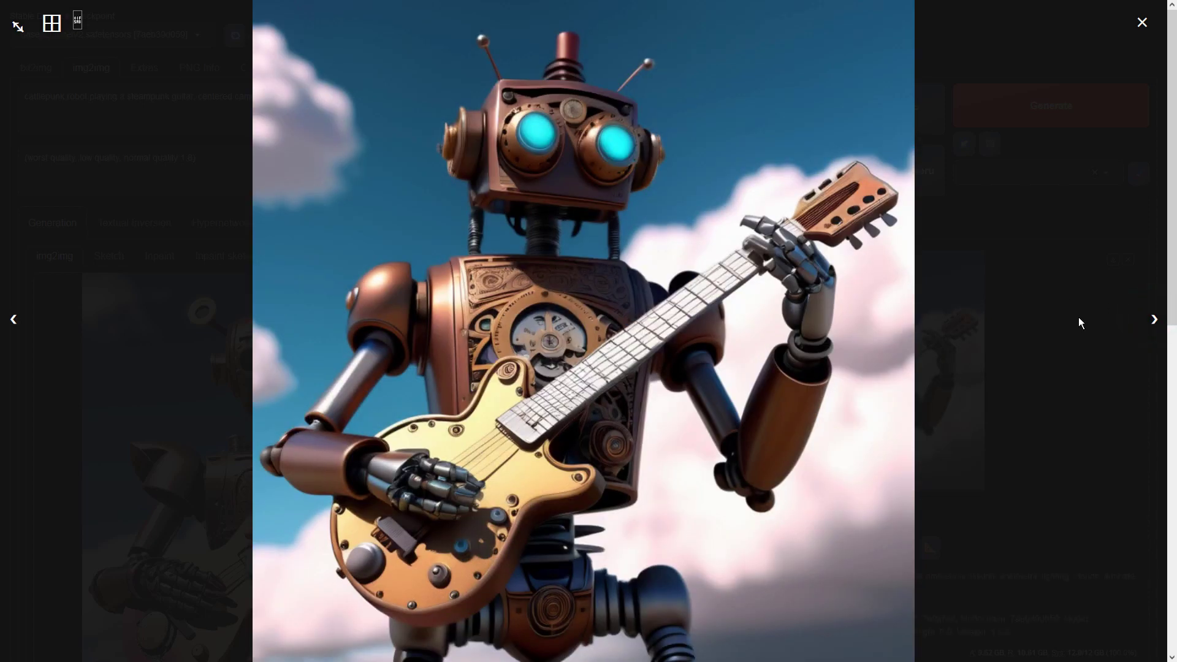